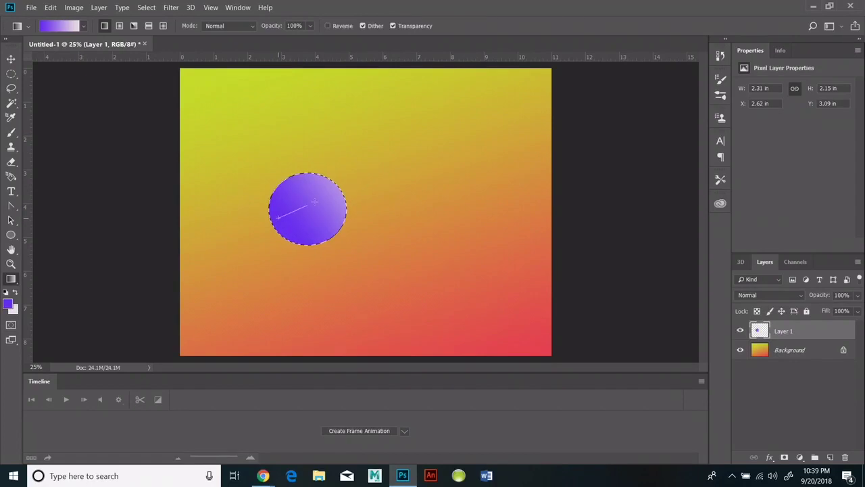
# Start saving the document under a new name and create a folder named bouncing ball inside Smoke and long hair curling.
pyautogui.click(31, 7)
pyautogui.click(54, 128)
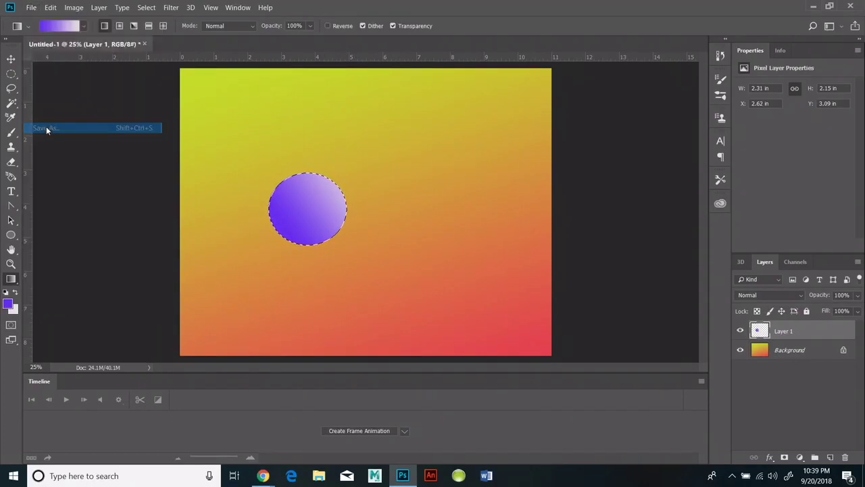
pyautogui.click(80, 46)
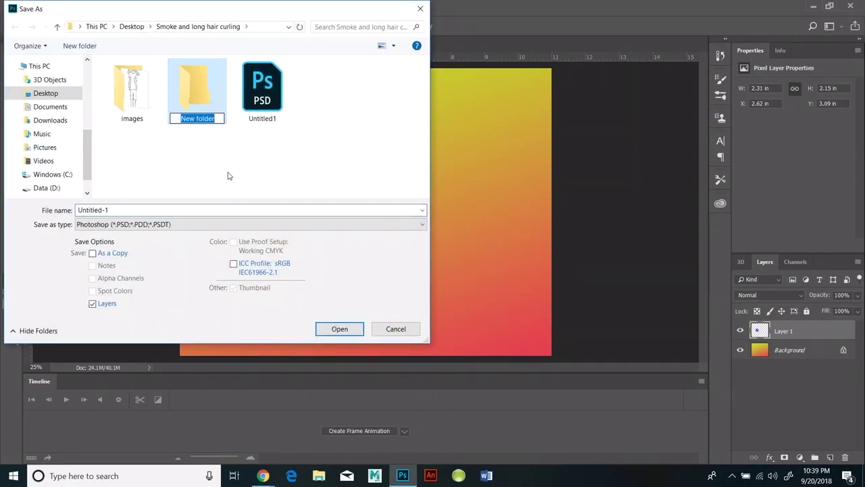
pyautogui.click(339, 328)
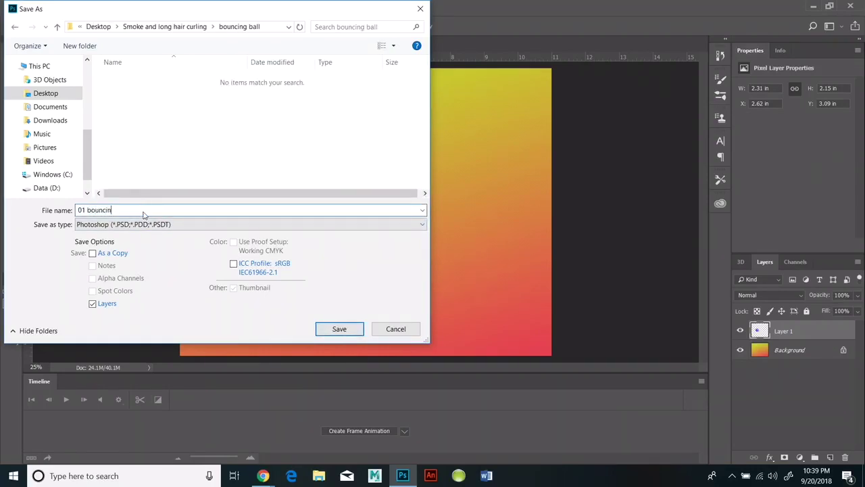
# Save the first frame as a PNG named 01 bouncing ball in the bouncing ball folder.
pyautogui.click(250, 223)
pyautogui.click(121, 380)
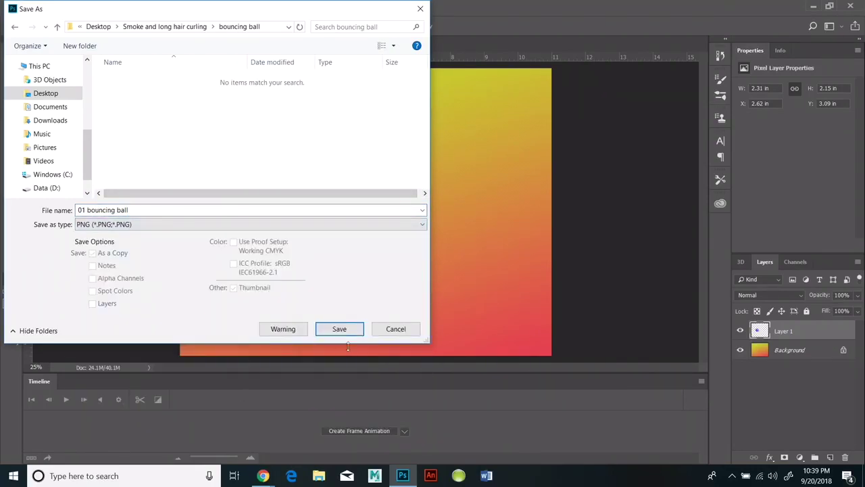
pyautogui.click(339, 329)
pyautogui.click(495, 136)
# Move the ball about 0.6 in right and 0.7 in down, and save the frame as a PNG named 02 bouncing ball.
pyautogui.press('v')
pyautogui.moveTo(306, 194); pyautogui.dragTo(326, 220)
pyautogui.click(31, 8)
pyautogui.click(40, 119)
pyautogui.click(250, 224)
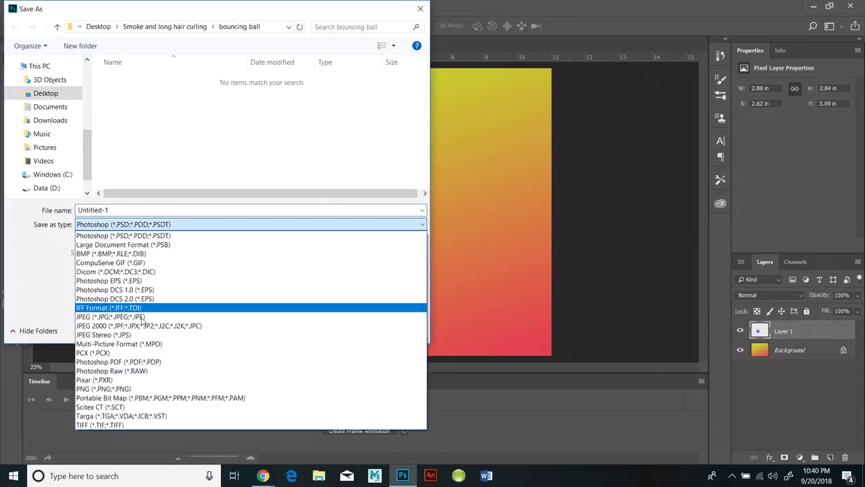
pyautogui.click(137, 383)
pyautogui.click(124, 210)
pyautogui.write('02 bouncing ')
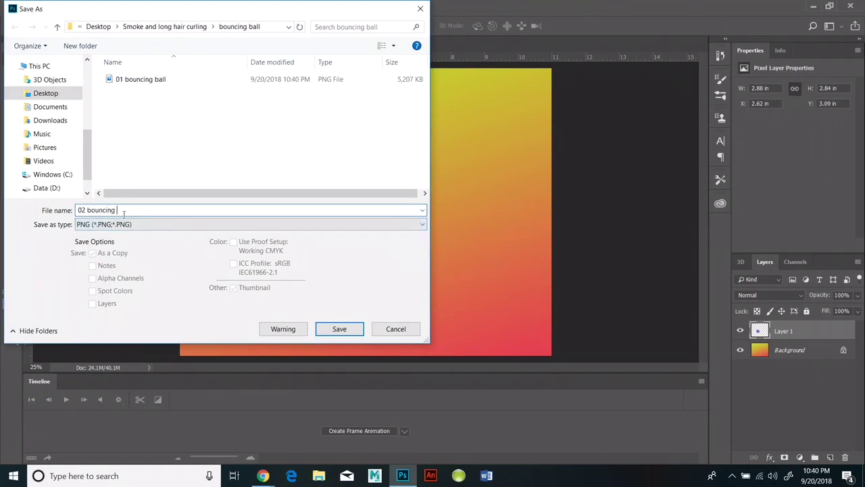
pyautogui.write('ball')
pyautogui.click(340, 329)
pyautogui.press('Return')
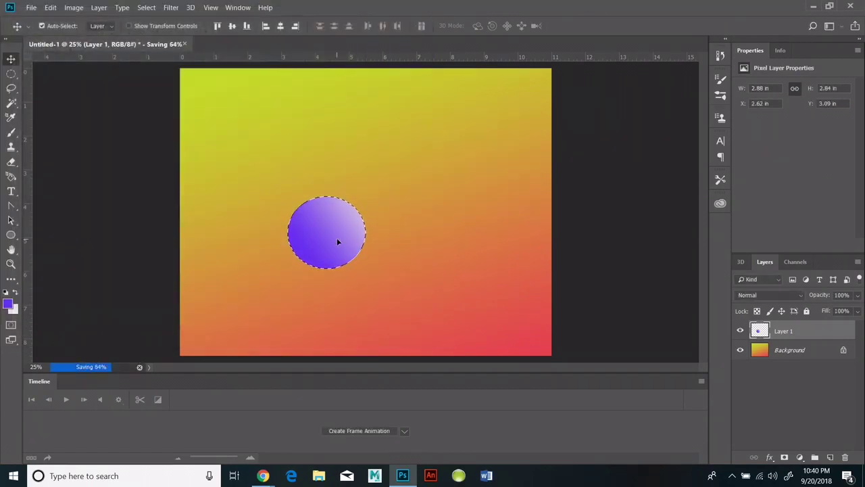
# Move the ball about 0.5 in right and 0.9 in down, and save the frame as a PNG named 03 bouncing ball.
pyautogui.moveTo(338, 242); pyautogui.dragTo(354, 273)
pyautogui.click(32, 7)
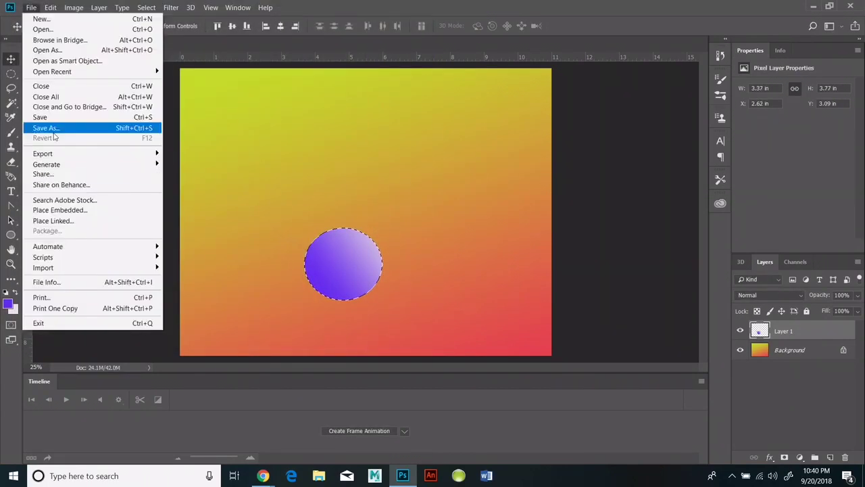
pyautogui.click(54, 128)
pyautogui.click(169, 225)
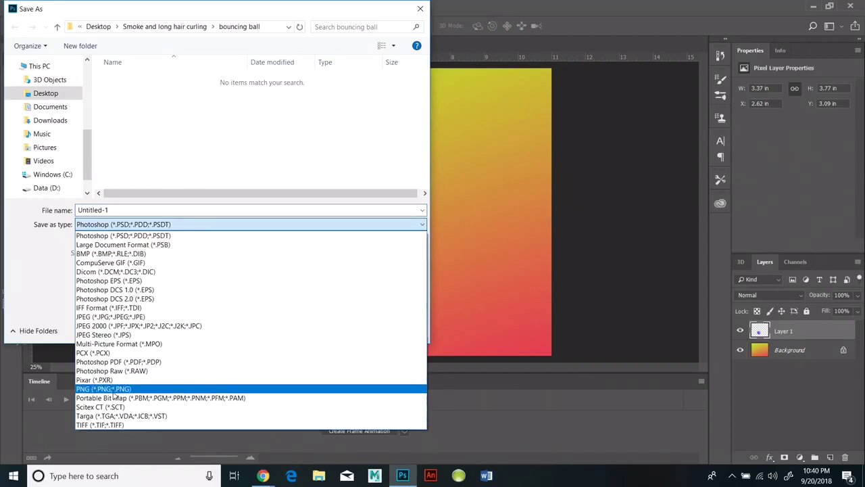
pyautogui.click(114, 390)
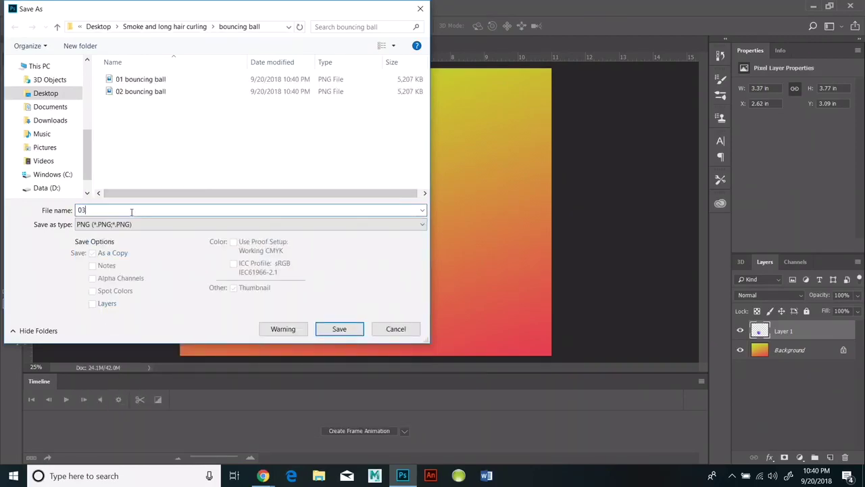
pyautogui.click(339, 328)
pyautogui.click(493, 138)
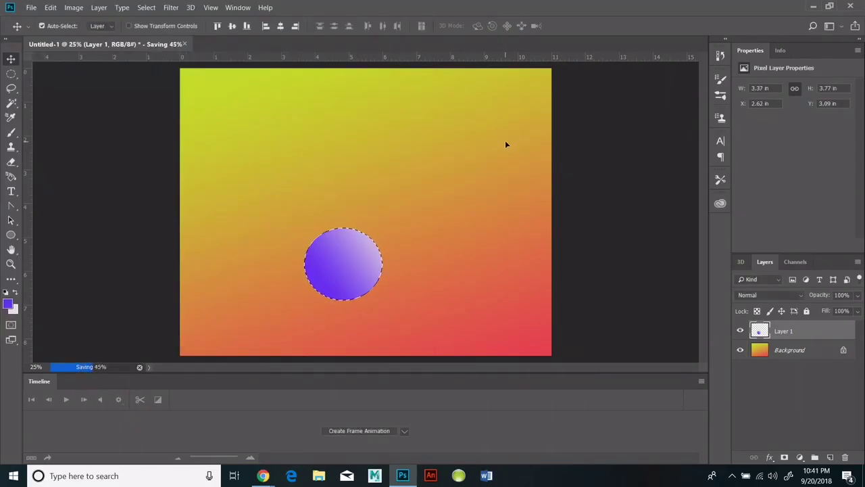
# Move the ball about 0.2 in right and 0.85 in down, and save the frame as a PNG named 04 bouncing ball.
pyautogui.click(31, 7)
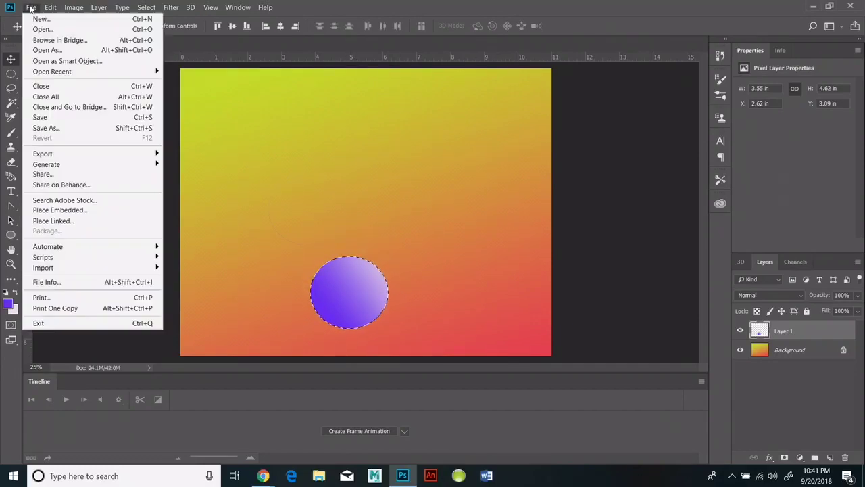
pyautogui.click(46, 127)
pyautogui.click(250, 224)
pyautogui.click(138, 325)
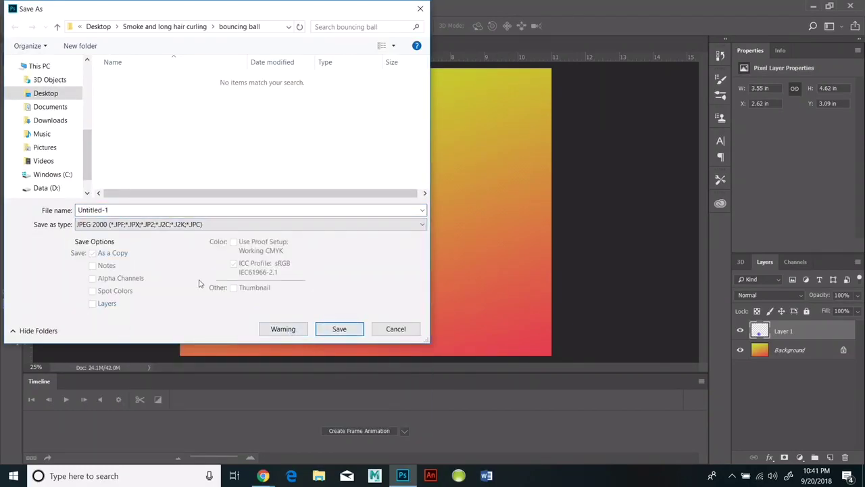
pyautogui.click(351, 224)
pyautogui.click(125, 389)
pyautogui.hotkey('shift', 'Tab')
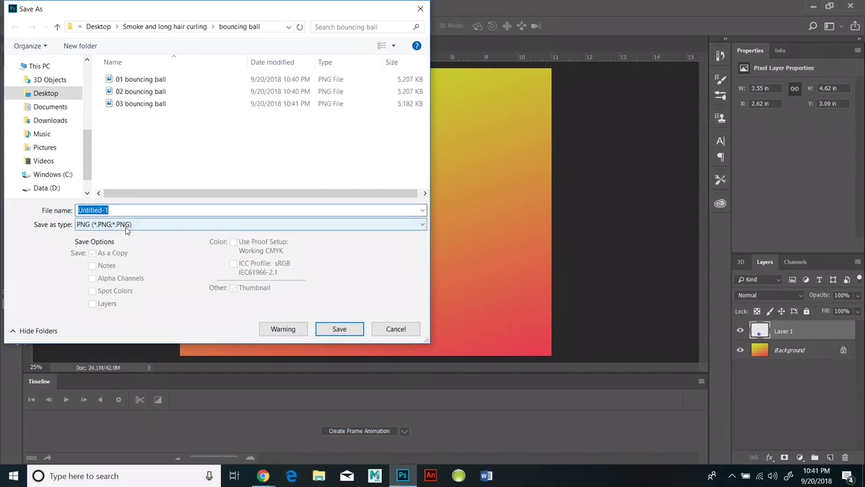
pyautogui.write('04 bouncing ball')
pyautogui.click(324, 328)
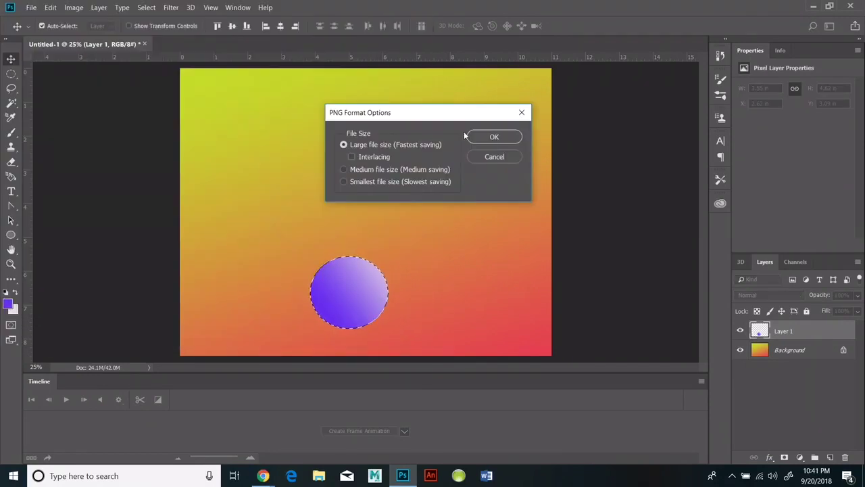
pyautogui.press('Return')
# Move the ball about 0.3 in right and 0.6 in up, and save the frame as a PNG named 05 bouncing ball.
pyautogui.moveTo(367, 289); pyautogui.dragTo(379, 262)
pyautogui.click(31, 8)
pyautogui.click(53, 130)
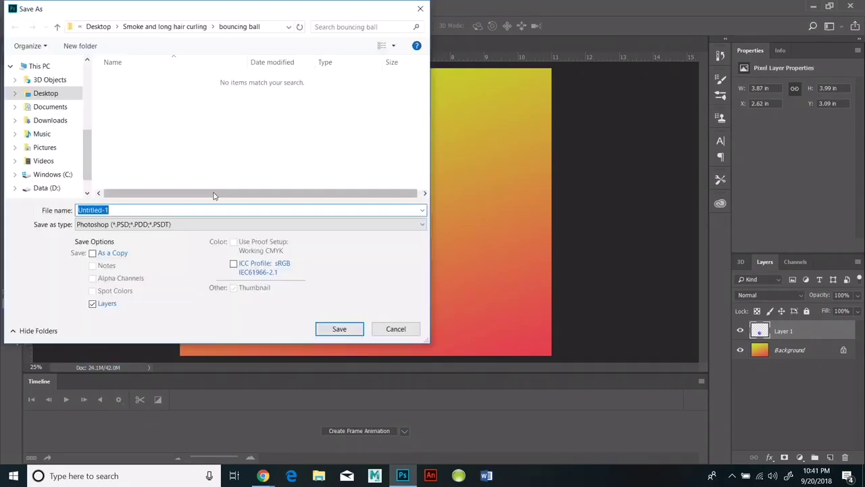
pyautogui.click(203, 224)
pyautogui.click(125, 388)
pyautogui.hotkey('shift', 'Tab')
pyautogui.write('05 bouncin')
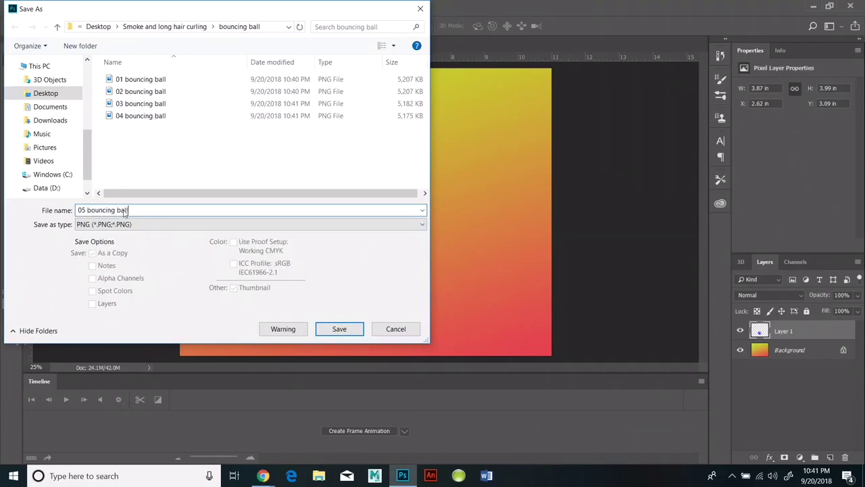
pyautogui.click(340, 328)
pyautogui.press('Return')
# Move the ball about 0.8 in up and slightly left, and save the frame as a PNG named 07 bouncing ball.
pyautogui.moveTo(359, 269); pyautogui.dragTo(356, 243)
pyautogui.click(31, 7)
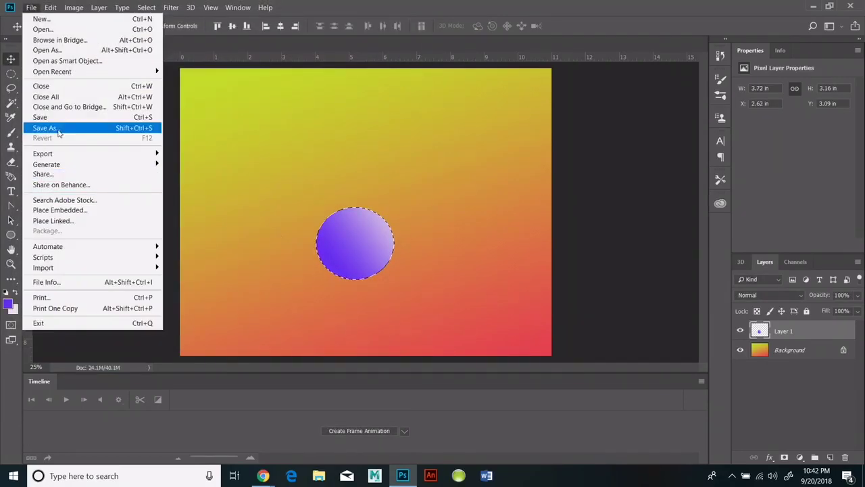
pyautogui.click(44, 128)
pyautogui.click(203, 223)
pyautogui.click(125, 388)
pyautogui.hotkey('shift', 'Tab')
pyautogui.write('07 bu')
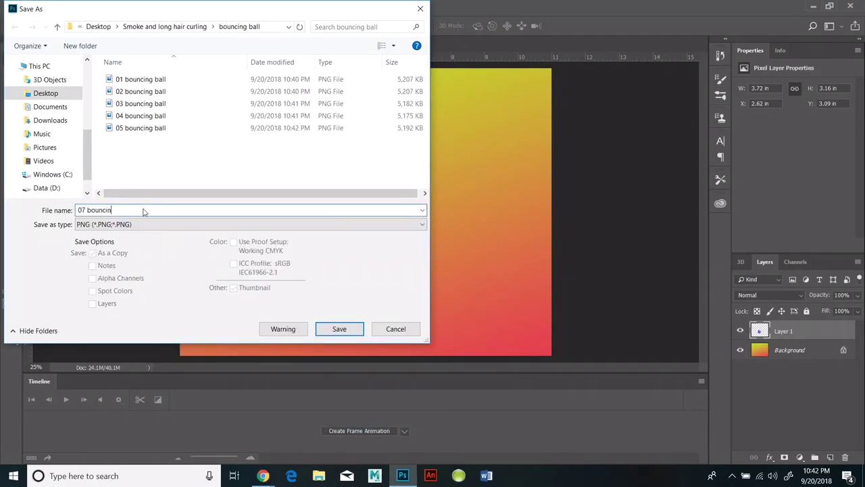
pyautogui.click(337, 328)
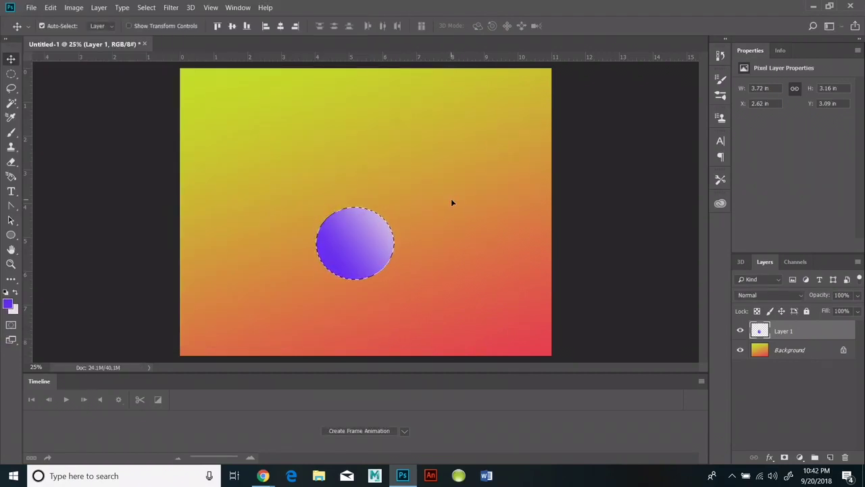
# Move the ball about 0.75 in right and 0.8 in down, and save the frame as a PNG named 08 bouncing ball.
pyautogui.moveTo(348, 246); pyautogui.dragTo(373, 272)
pyautogui.click(31, 7)
pyautogui.click(64, 129)
pyautogui.click(203, 224)
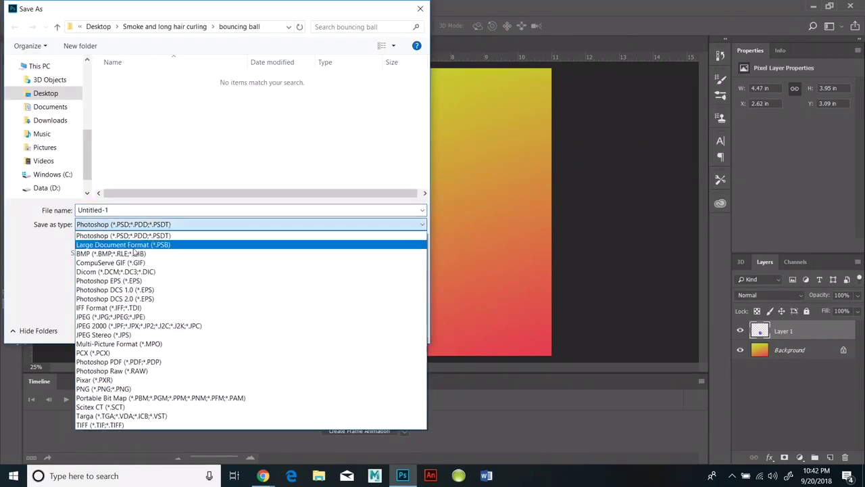
pyautogui.click(125, 387)
pyautogui.hotkey('shift', 'Tab')
pyautogui.write('08 bouncing ball')
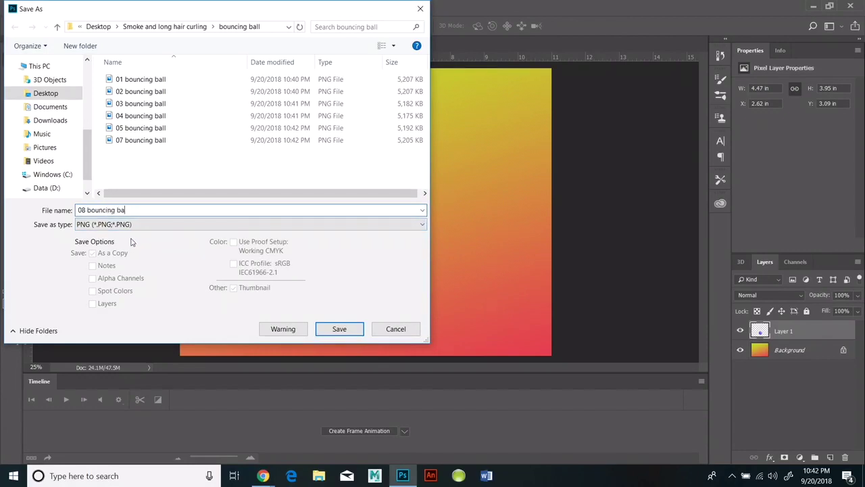
pyautogui.press('Return')
pyautogui.press('Return')
# Move the ball about 0.3 in right and 0.7 in down, and save the frame as a PNG named 09 bouncing ball.
pyautogui.moveTo(391, 272); pyautogui.dragTo(399, 293)
pyautogui.click(31, 8)
pyautogui.click(45, 128)
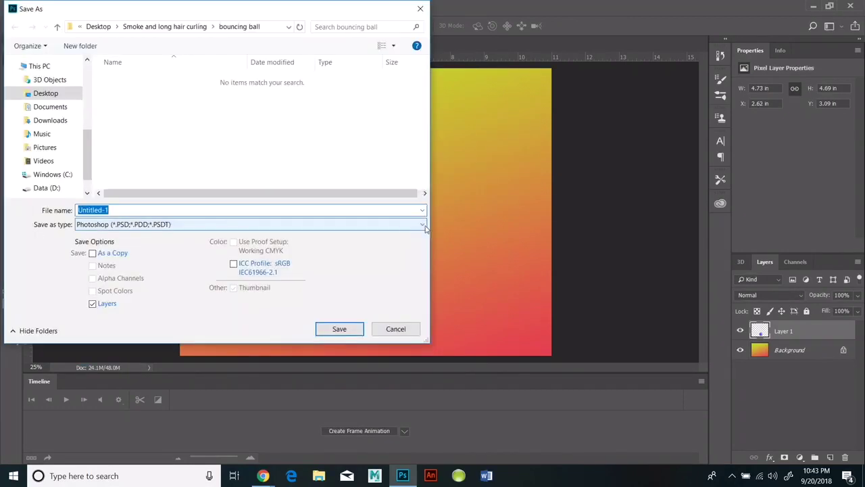
pyautogui.click(203, 224)
pyautogui.click(125, 387)
pyautogui.hotkey('shift', 'Tab')
pyautogui.write('09 bouncing ball')
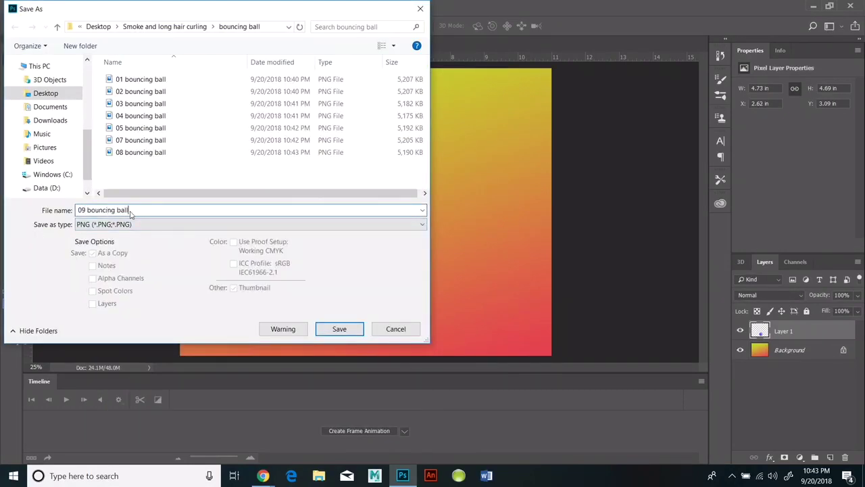
pyautogui.press('Return')
pyautogui.press('Return')
# Move the ball right and down partly past the canvas's bottom edge, and save the frame as a PNG named 10 bouncing ball.
pyautogui.moveTo(372, 294); pyautogui.dragTo(403, 340)
pyautogui.click(31, 7)
pyautogui.click(75, 128)
pyautogui.write('10 bouncing ball')
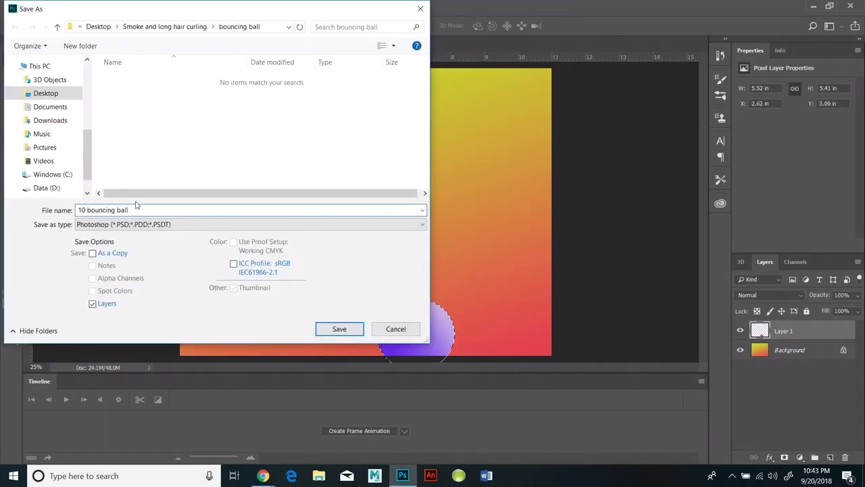
pyautogui.click(250, 224)
pyautogui.click(169, 359)
pyautogui.click(339, 329)
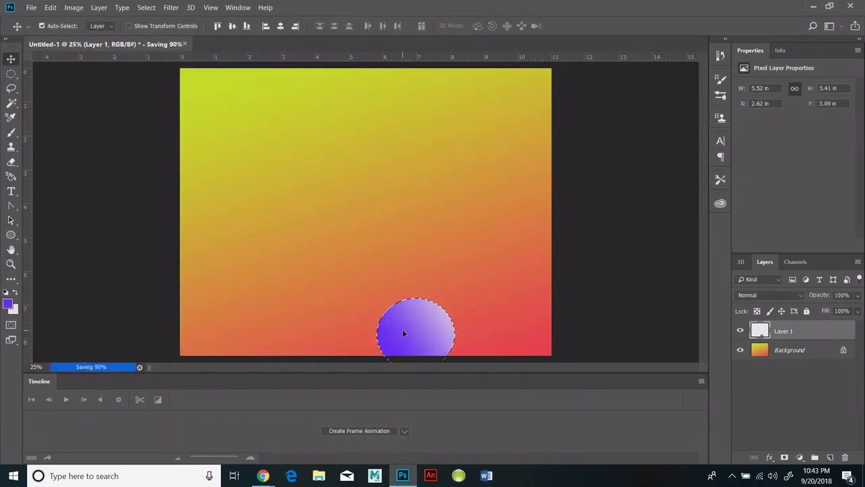
# Move the half-visible ball about 0.4 in right and 0.6 in down, and save the frame as a PNG named 11 bouncing ball.
pyautogui.moveTo(402, 329); pyautogui.dragTo(417, 340)
pyautogui.click(31, 8)
pyautogui.click(74, 128)
pyautogui.click(250, 224)
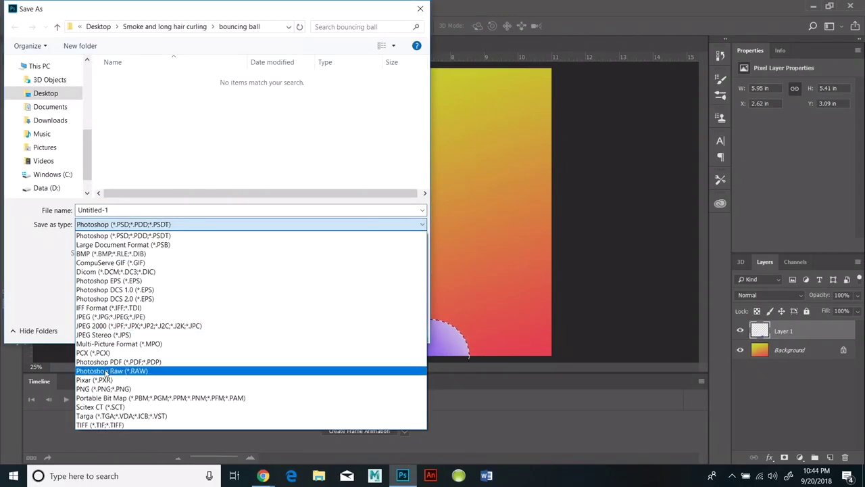
pyautogui.click(169, 359)
pyautogui.click(339, 328)
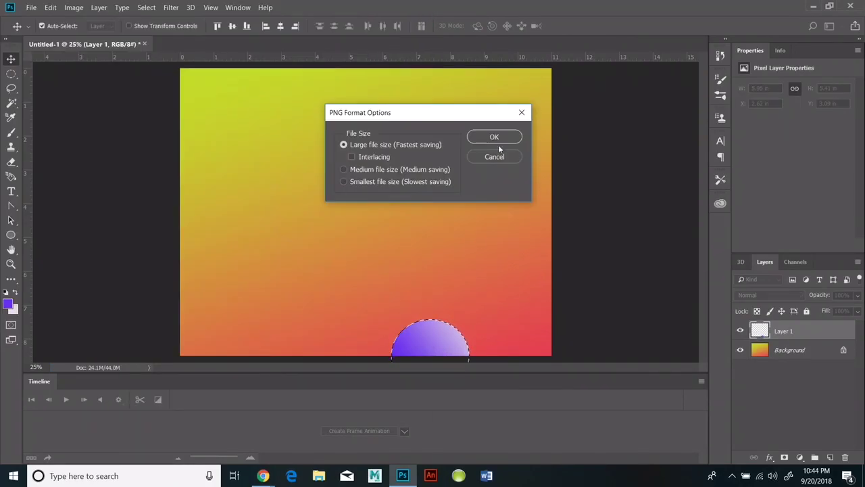
pyautogui.click(494, 136)
# Lower the ball about 0.6 in further past the canvas's bottom edge and save the frame as a PNG named 12 bouncing ball.
pyautogui.click(31, 7)
pyautogui.click(459, 198)
pyautogui.click(32, 7)
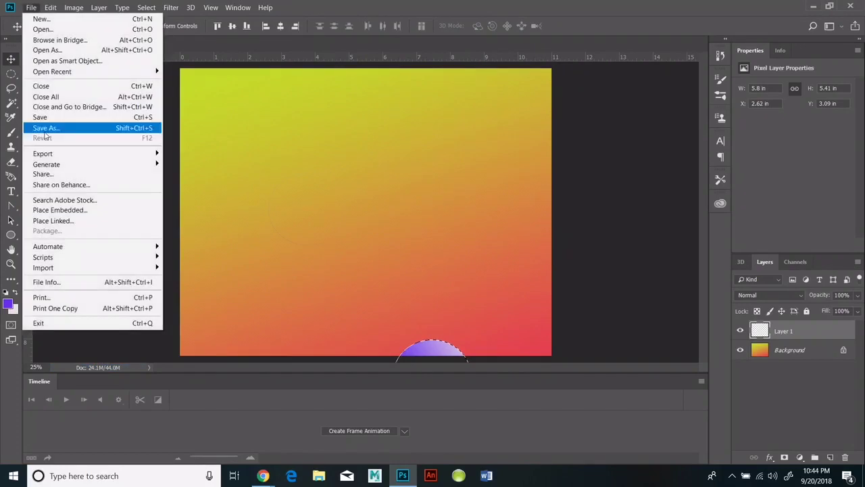
pyautogui.click(74, 126)
pyautogui.click(250, 224)
pyautogui.click(169, 358)
pyautogui.write('12 bou')
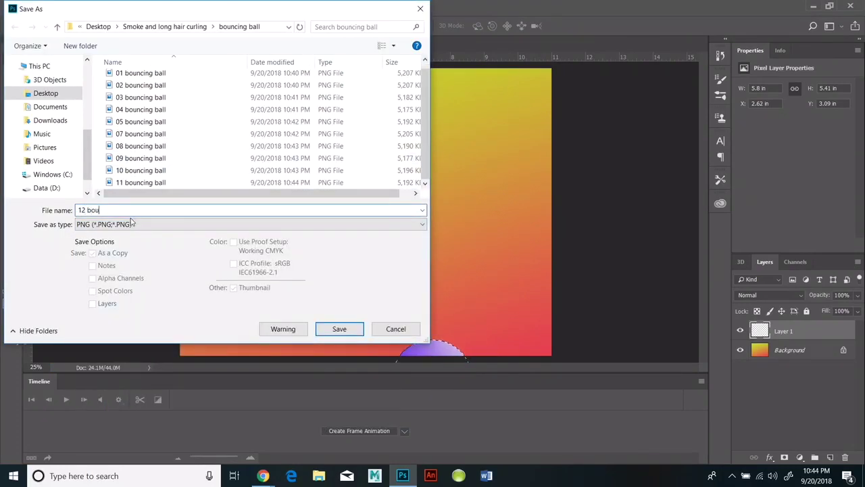
pyautogui.write('ncing ball')
pyautogui.press('Return')
pyautogui.click(494, 137)
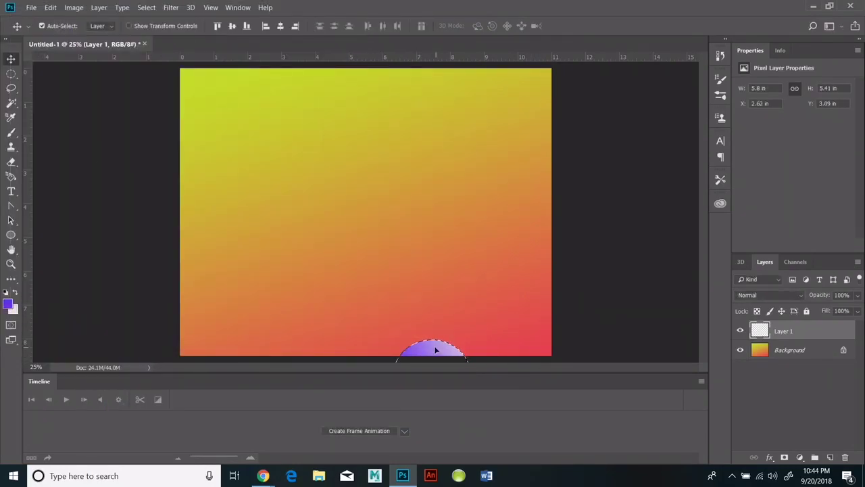
# Step backward through the ball's latest moves to bring it back onto the canvas from outside its edge.
pyautogui.click(31, 7)
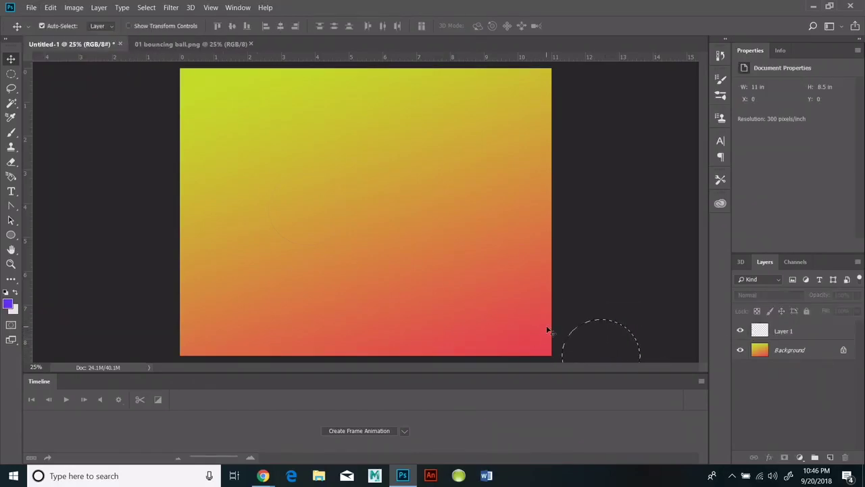
pyautogui.click(50, 7)
pyautogui.click(85, 41)
pyautogui.click(50, 8)
pyautogui.click(85, 41)
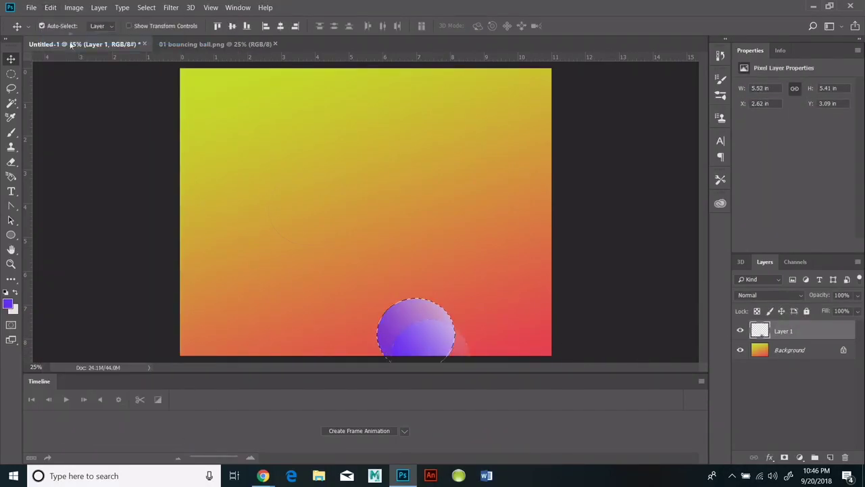
pyautogui.click(50, 8)
pyautogui.click(84, 41)
# Move the ball to the canvas's left edge, partly outside it, and save the frame as a PNG named 14 bouncing ball.
pyautogui.moveTo(388, 301); pyautogui.dragTo(181, 260)
pyautogui.click(31, 7)
pyautogui.click(51, 168)
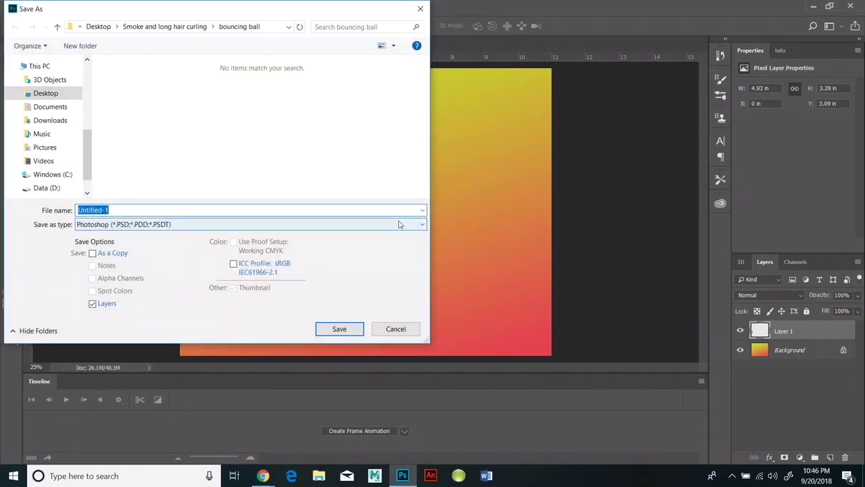
pyautogui.click(402, 224)
pyautogui.click(108, 414)
pyautogui.scroll(-2, 257, 121)
pyautogui.click(156, 210)
pyautogui.write('14 bouncing ball')
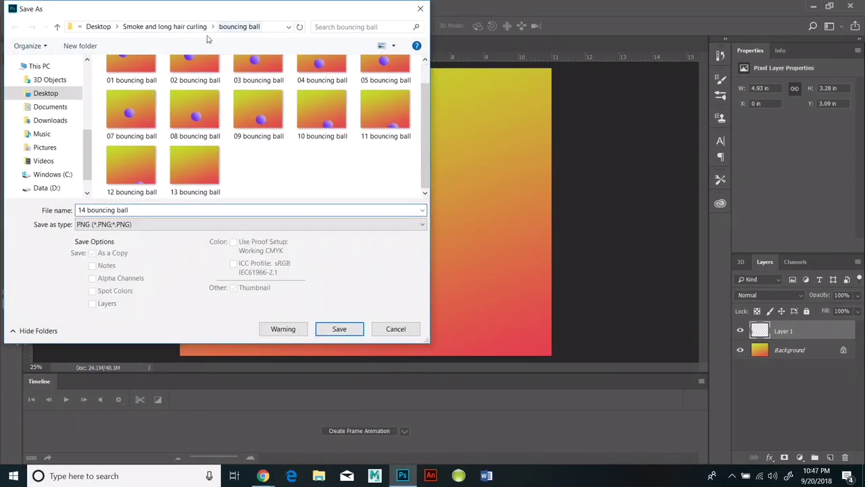
pyautogui.press('Return')
# Bring the ball slightly higher and further in from the canvas's left edge, and save the frame as a PNG named 15 bouncing ball.
pyautogui.click(32, 7)
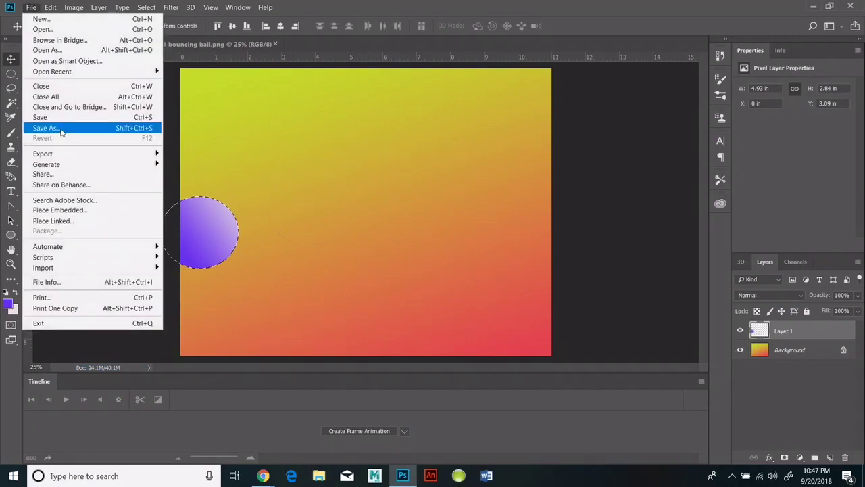
pyautogui.click(58, 131)
pyautogui.click(401, 223)
pyautogui.click(108, 414)
pyautogui.click(125, 210)
pyautogui.write('15 bouncing ball')
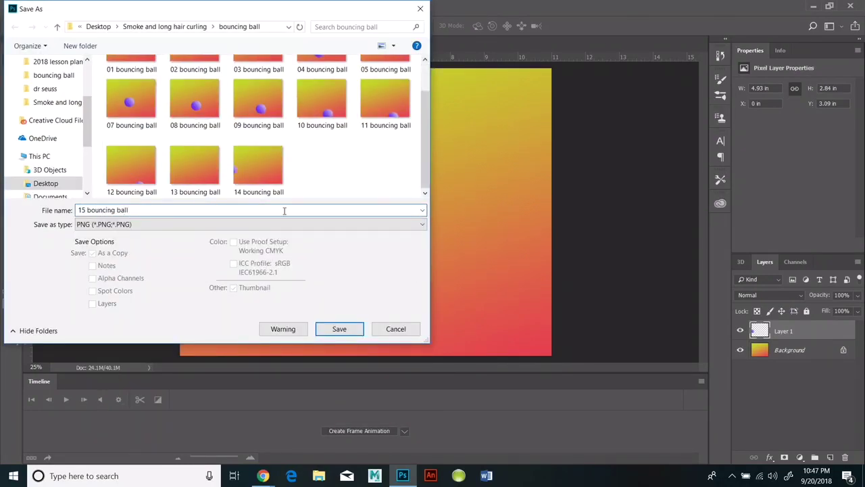
pyautogui.press('Return')
# Move the ball about 0.6 in right and 0.2 in up, and save the frame as a PNG named 16 bouncing ball.
pyautogui.moveTo(192, 241); pyautogui.dragTo(212, 238)
pyautogui.click(31, 8)
pyautogui.click(58, 132)
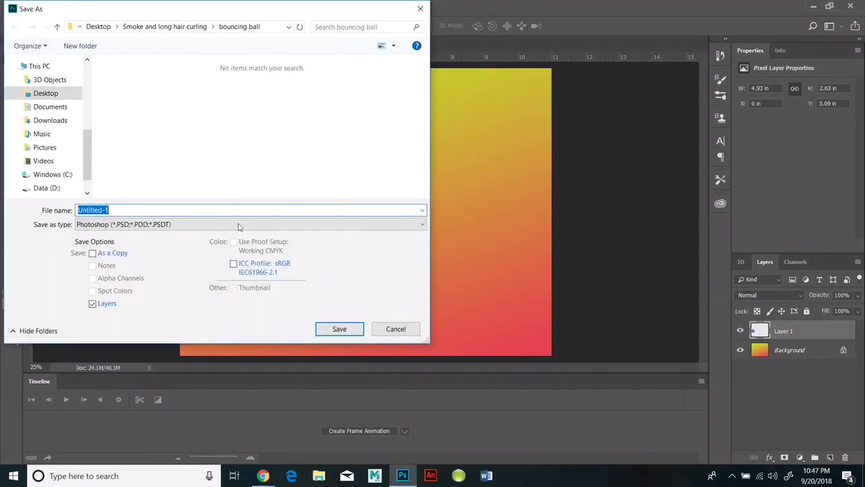
pyautogui.click(401, 223)
pyautogui.click(108, 414)
pyautogui.click(135, 211)
pyautogui.write('16 bounc')
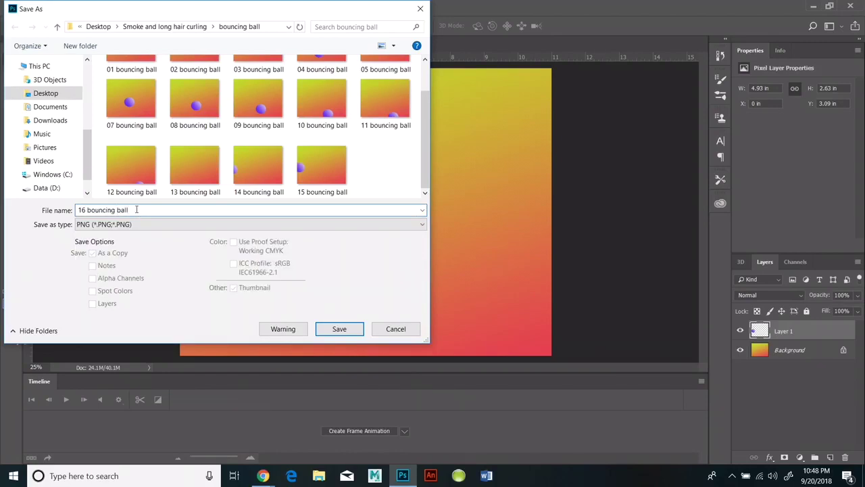
pyautogui.write('ing ball')
pyautogui.click(339, 329)
# Save the working document as Untitled-1 in Photoshop format and close both open documents.
pyautogui.click(498, 136)
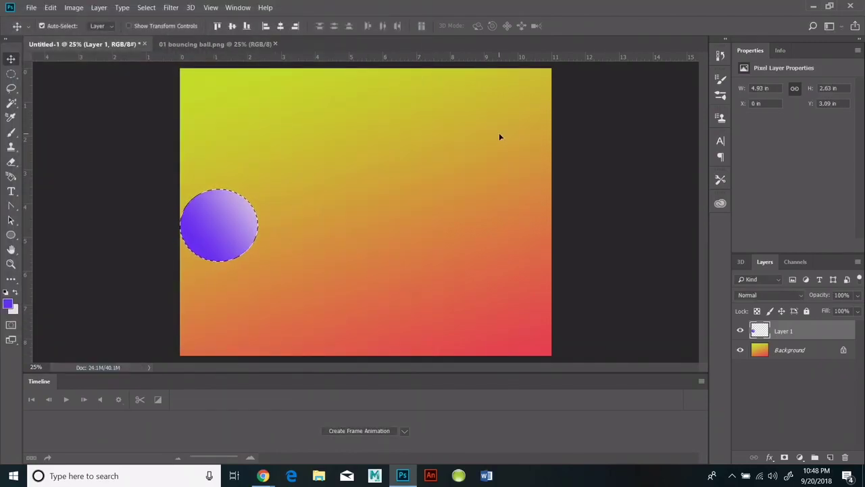
pyautogui.click(31, 7)
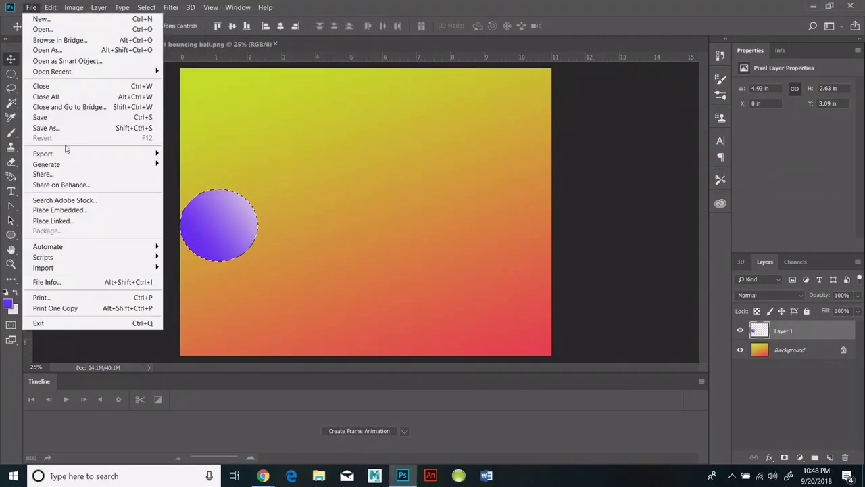
pyautogui.click(42, 129)
pyautogui.click(347, 329)
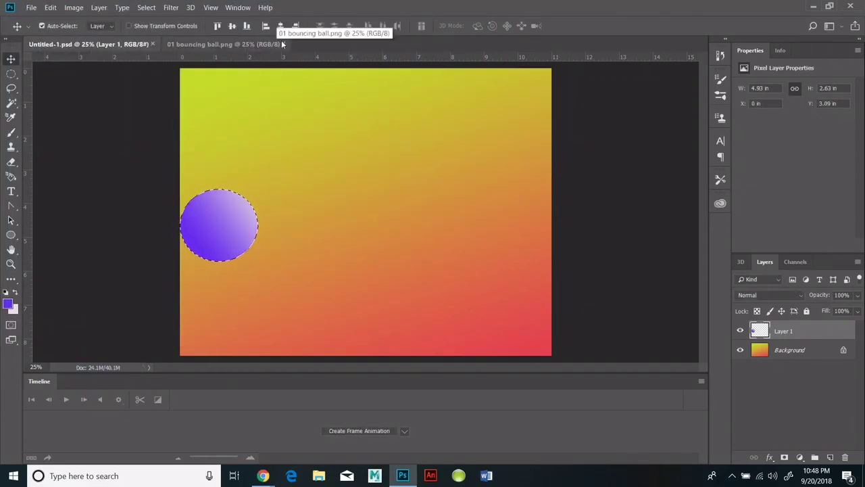
pyautogui.click(281, 44)
pyautogui.click(153, 44)
# Load the PNG files 01 bouncing ball through 16 bouncing ball into a single document as a layer stack.
pyautogui.click(31, 8)
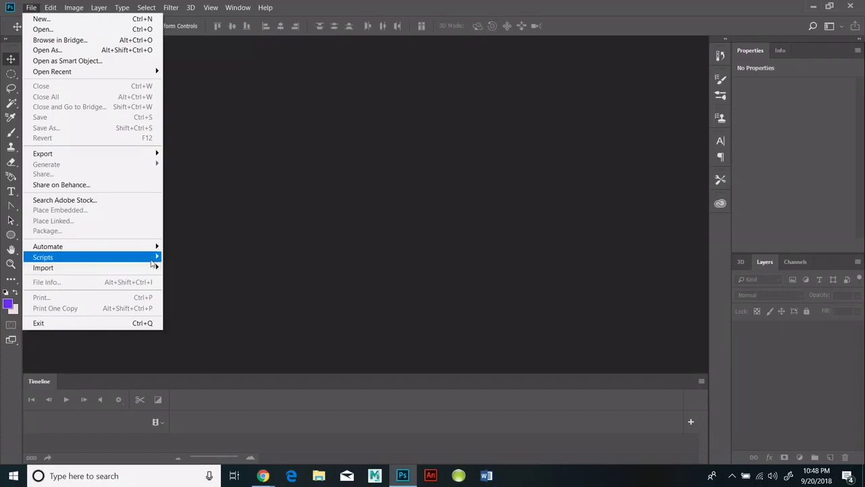
pyautogui.moveTo(154, 262)
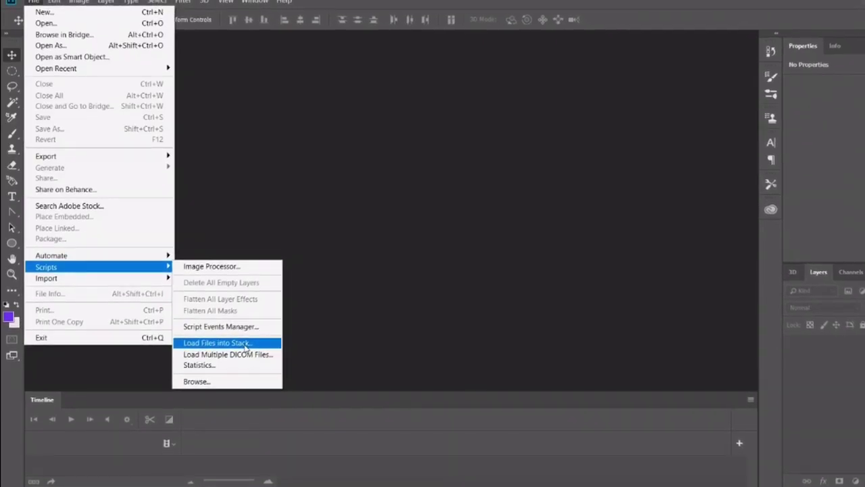
pyautogui.click(246, 349)
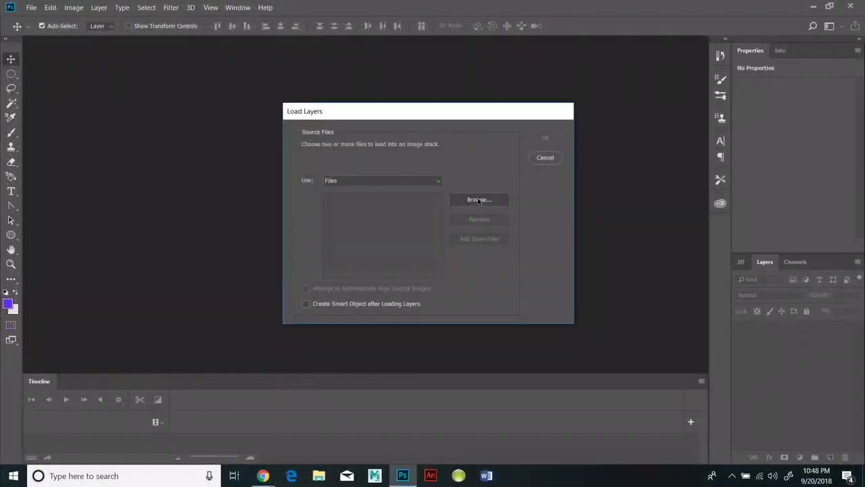
pyautogui.click(478, 200)
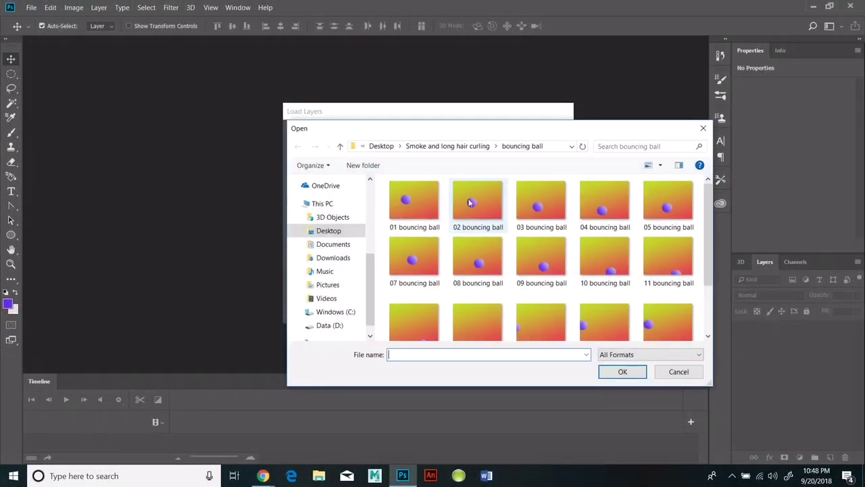
pyautogui.click(397, 196)
pyautogui.moveTo(709, 229); pyautogui.dragTo(712, 270)
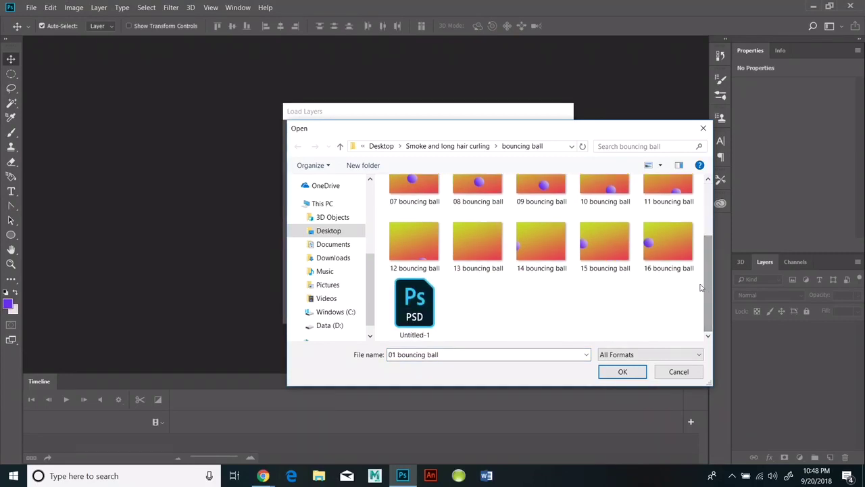
pyautogui.keyDown('shift'); pyautogui.click(666, 247); pyautogui.keyUp('shift')
pyautogui.click(622, 371)
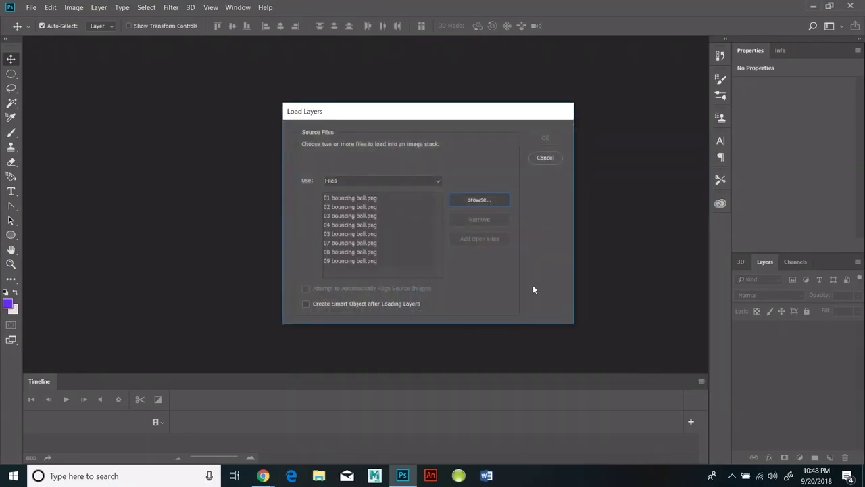
pyautogui.moveTo(439, 220); pyautogui.dragTo(438, 270)
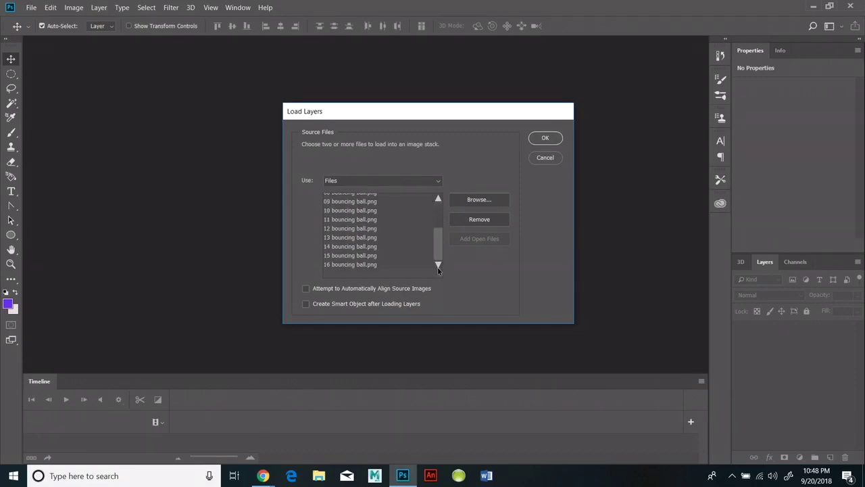
pyautogui.click(540, 138)
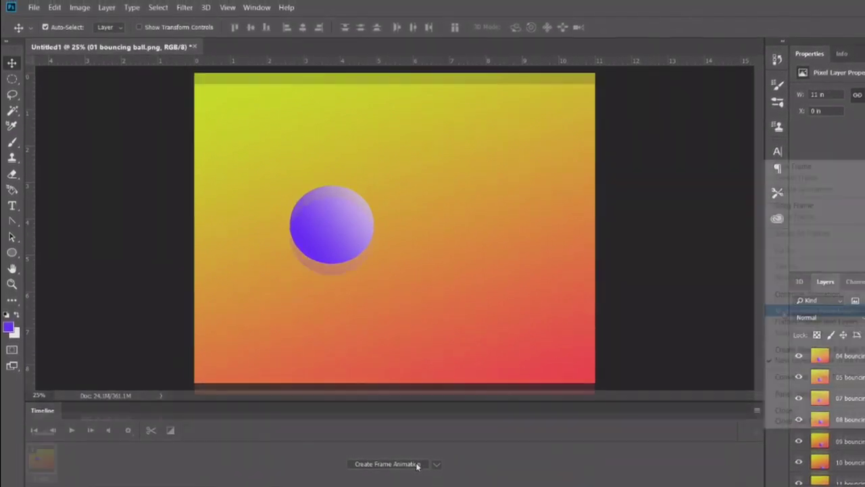
# Create a frame animation with one frame from each layer and preview its playback.
pyautogui.click(416, 464)
pyautogui.click(756, 430)
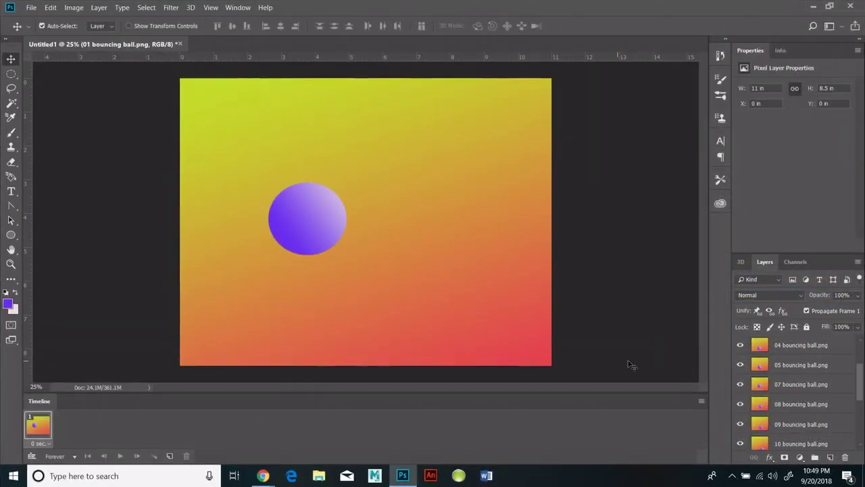
pyautogui.click(701, 401)
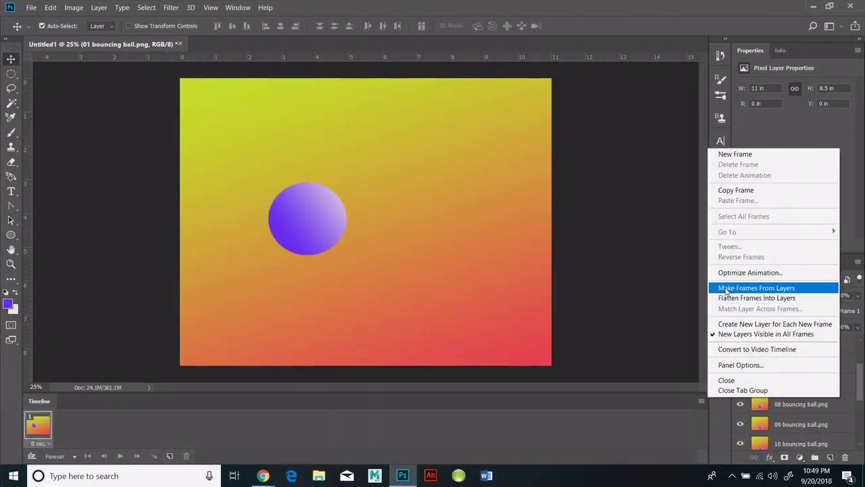
pyautogui.click(756, 288)
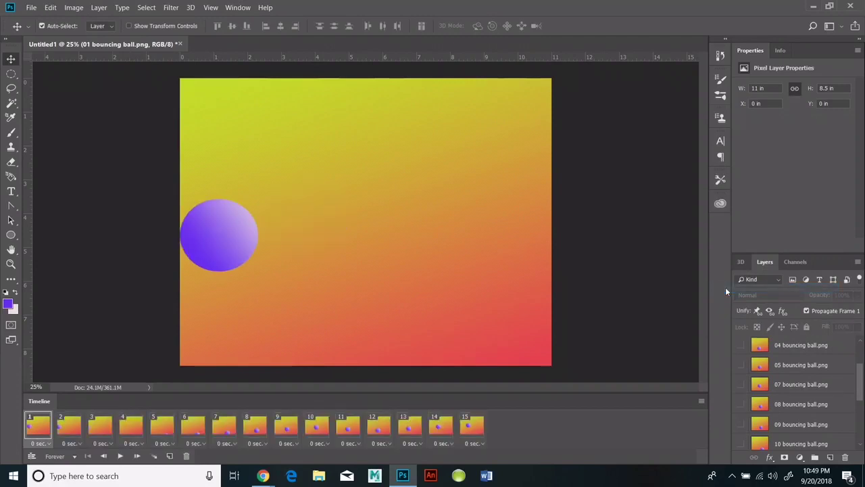
pyautogui.click(119, 456)
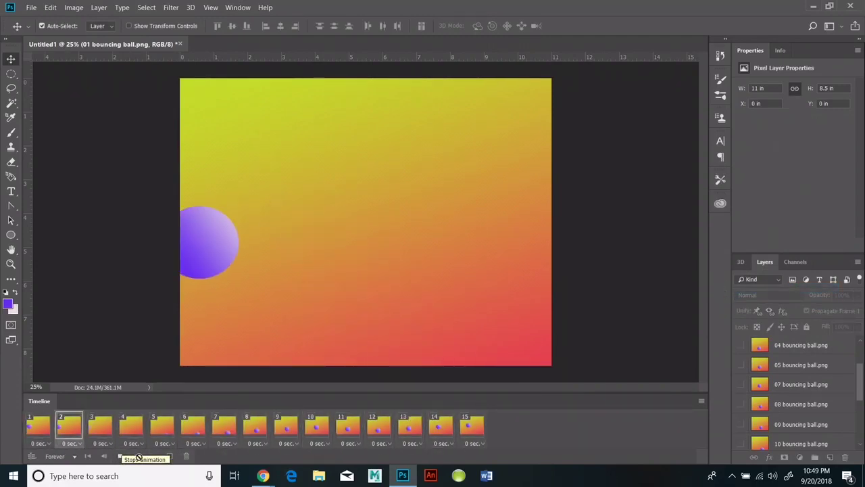
pyautogui.click(121, 456)
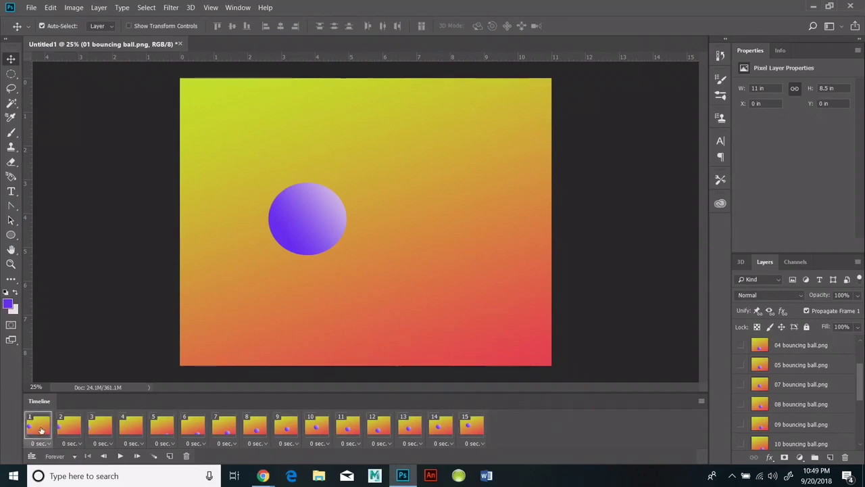
# Set the delay of all animation frames to 0.2 seconds and play the animation.
pyautogui.click(39, 430)
pyautogui.keyDown('shift'); pyautogui.click(475, 432); pyautogui.keyUp('shift')
pyautogui.click(481, 444)
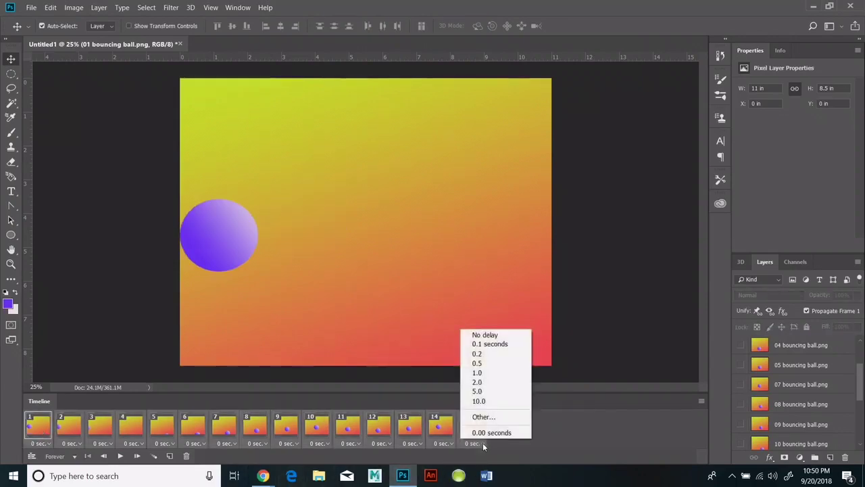
pyautogui.click(483, 353)
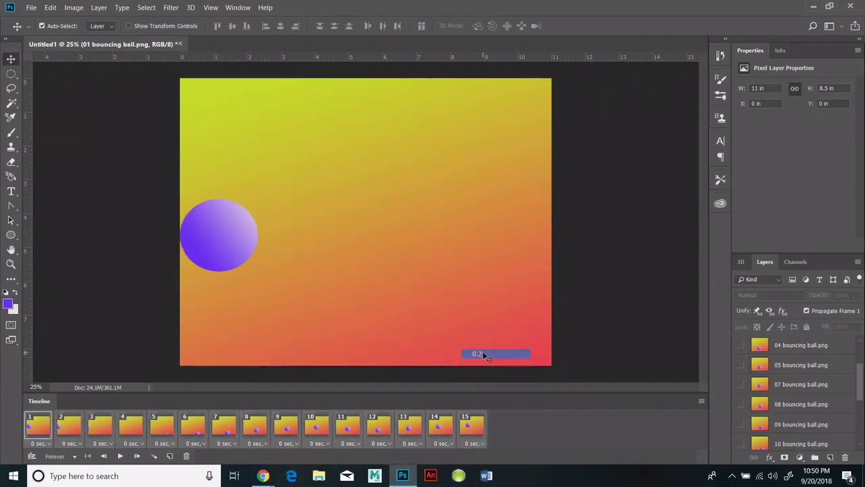
pyautogui.click(121, 457)
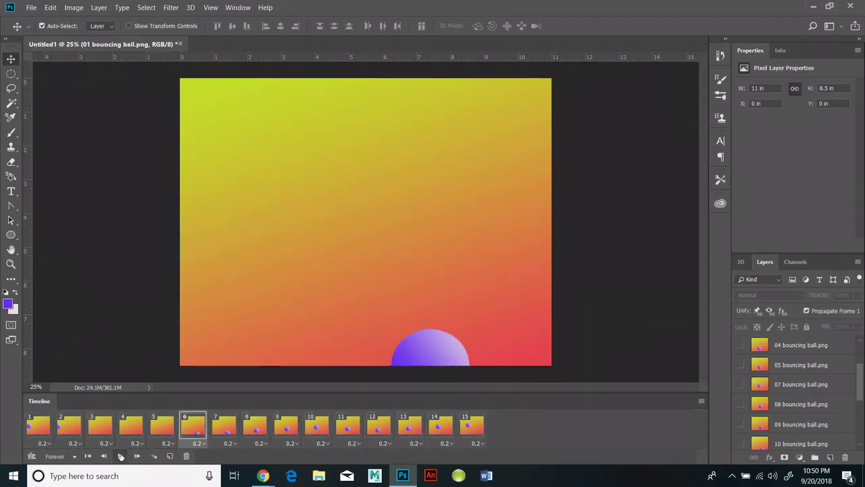
# Export the animation with Save for Web as a GIF in HTML and Images format, named bouncing ball, in the bouncing ball folder.
pyautogui.click(34, 8)
pyautogui.moveTo(70, 271)
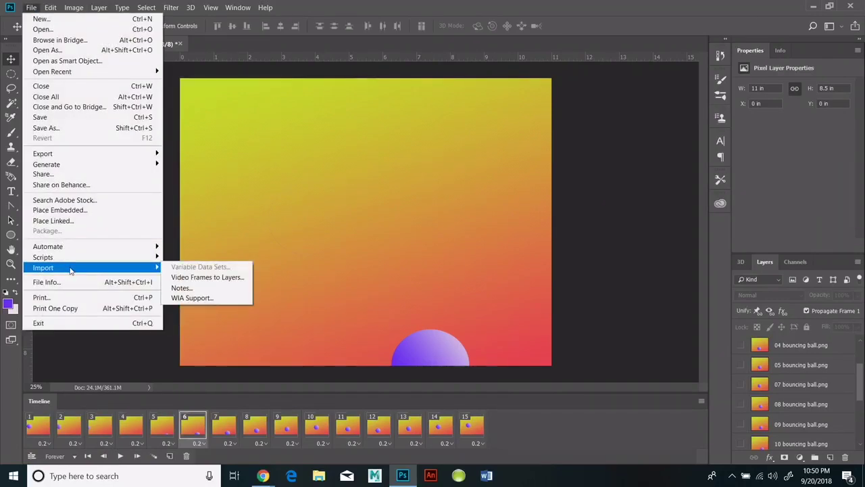
pyautogui.moveTo(102, 155)
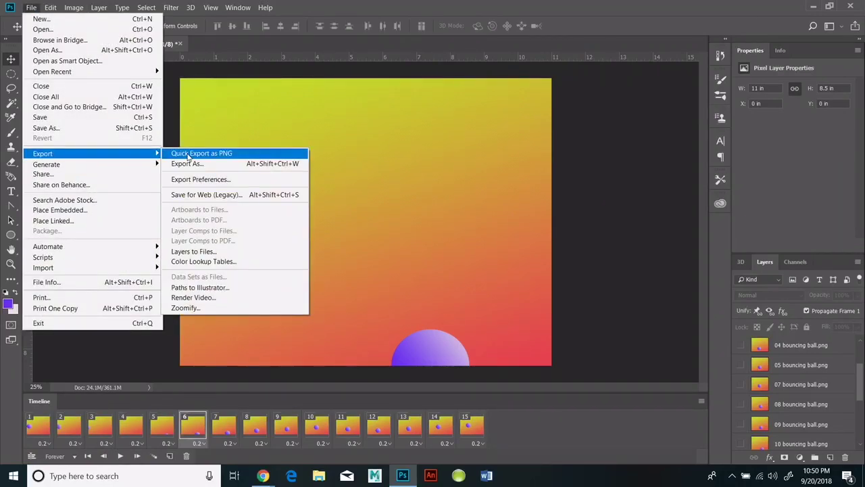
pyautogui.click(237, 194)
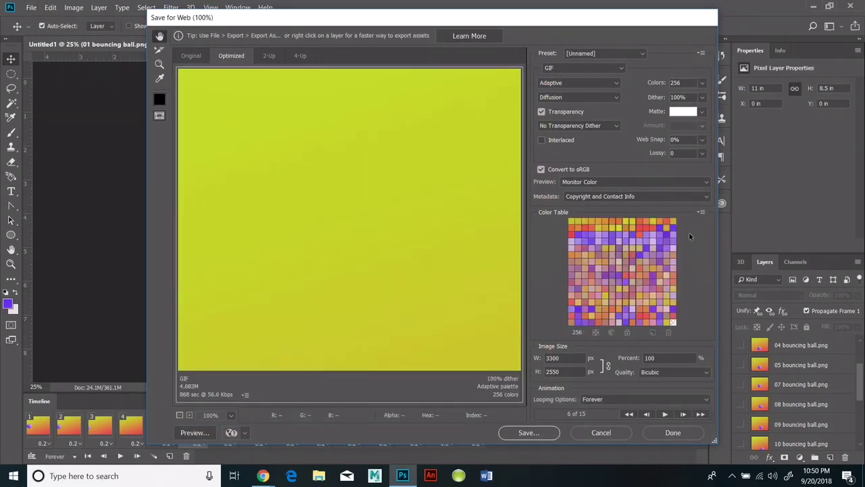
pyautogui.click(549, 436)
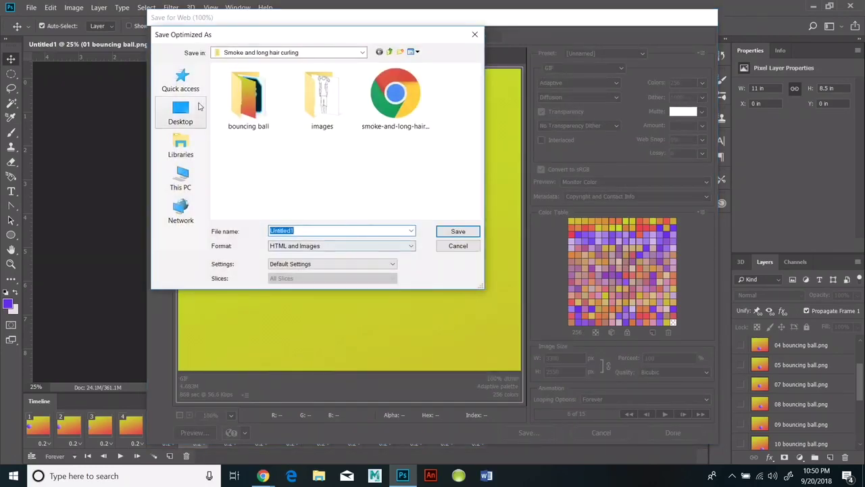
pyautogui.doubleClick(248, 102)
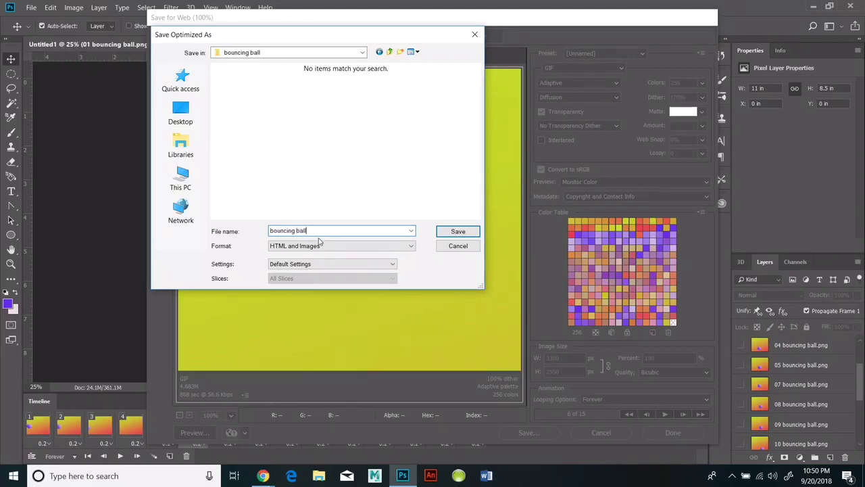
pyautogui.click(476, 232)
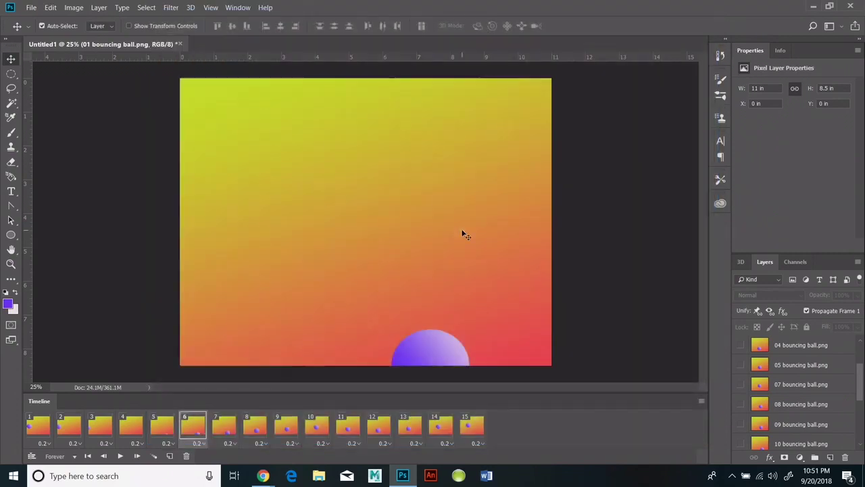
# Switch to File Explorer and search the Desktop folder for "bounc".
pyautogui.click(318, 475)
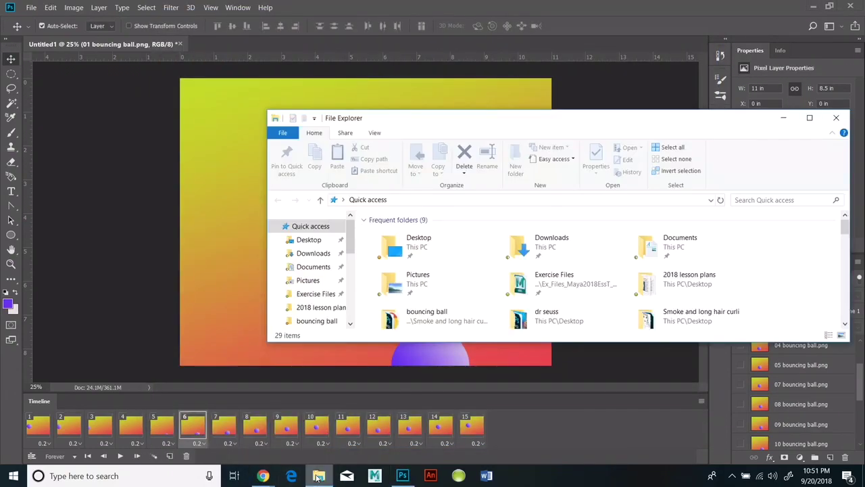
pyautogui.click(303, 240)
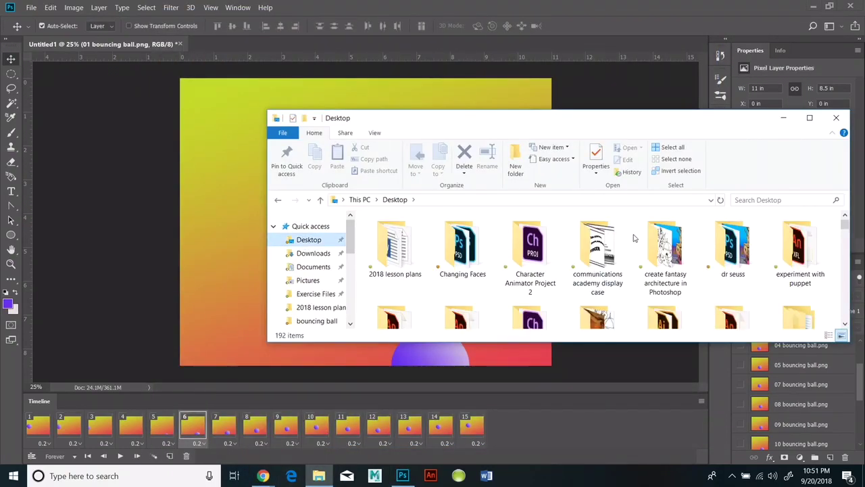
pyautogui.click(759, 201)
pyautogui.write('boun')
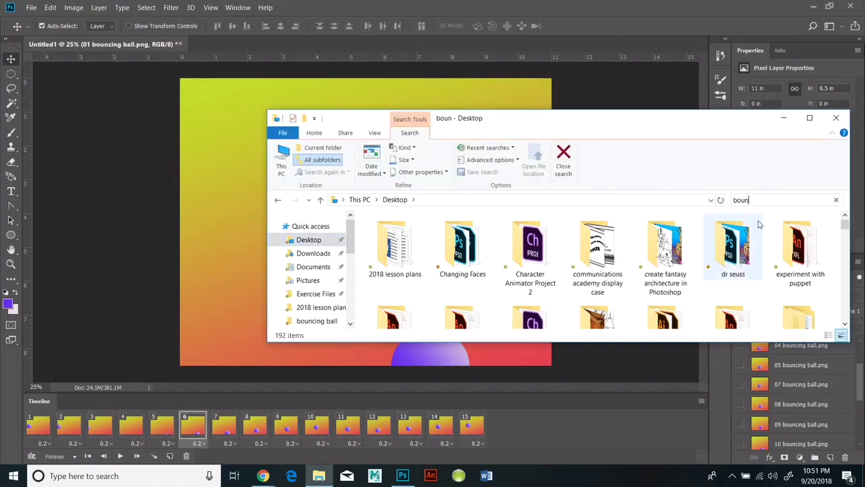
pyautogui.write('c')
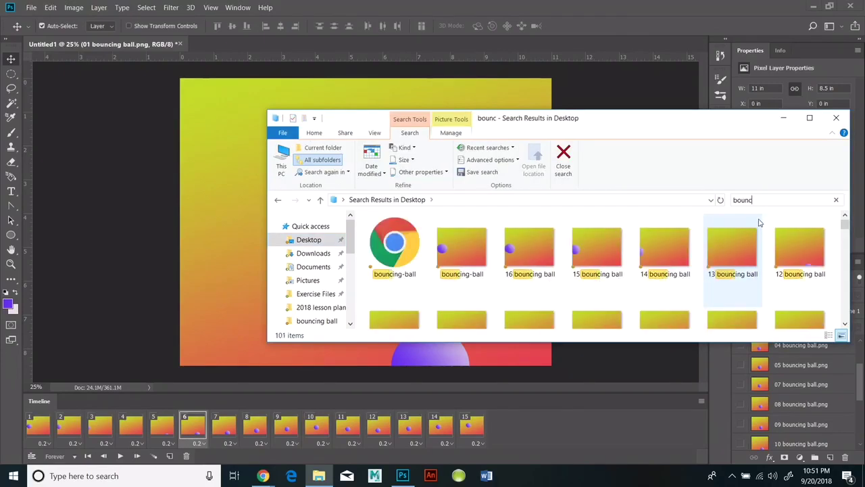
# Open the exported bouncing-ball HTML file in Chrome to check the animation, and close its tab.
pyautogui.doubleClick(374, 222)
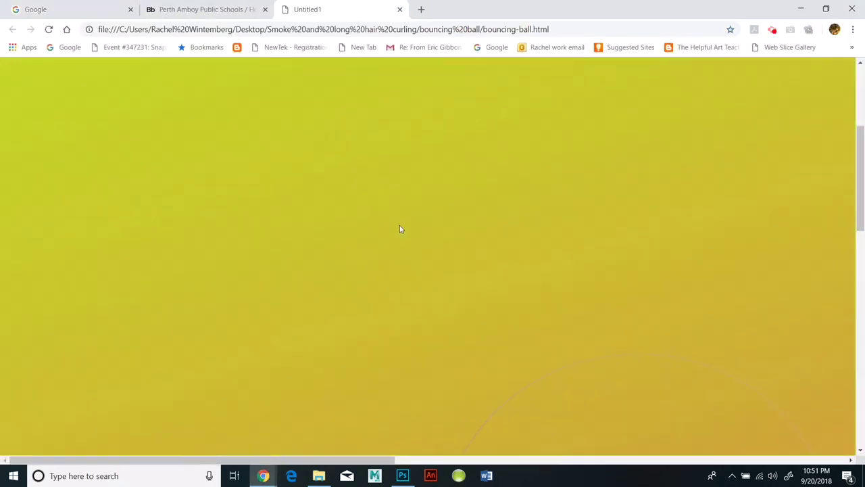
pyautogui.click(401, 10)
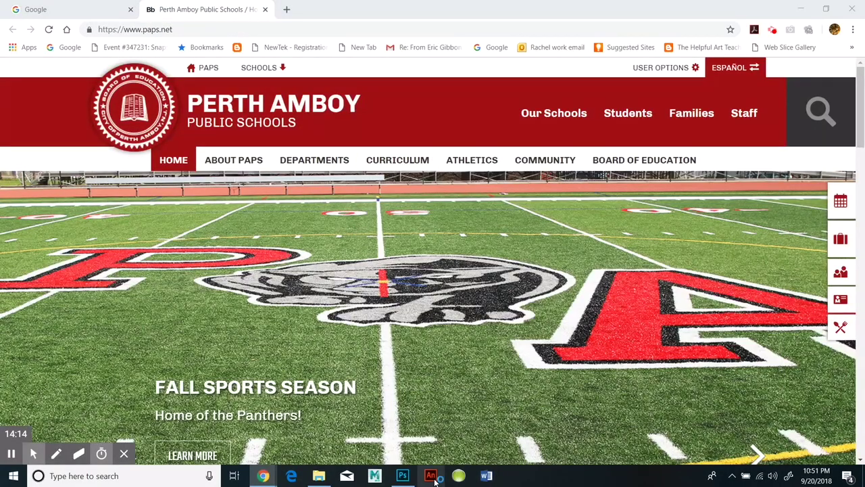
# Switch to Photoshop and resize the image to a width of 4 inches.
pyautogui.click(402, 475)
pyautogui.click(73, 7)
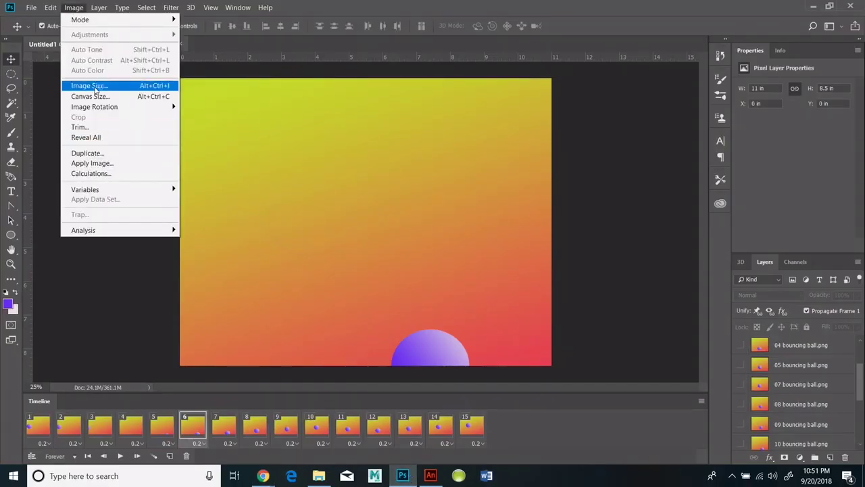
pyautogui.click(92, 88)
pyautogui.write('5')
pyautogui.click(489, 252)
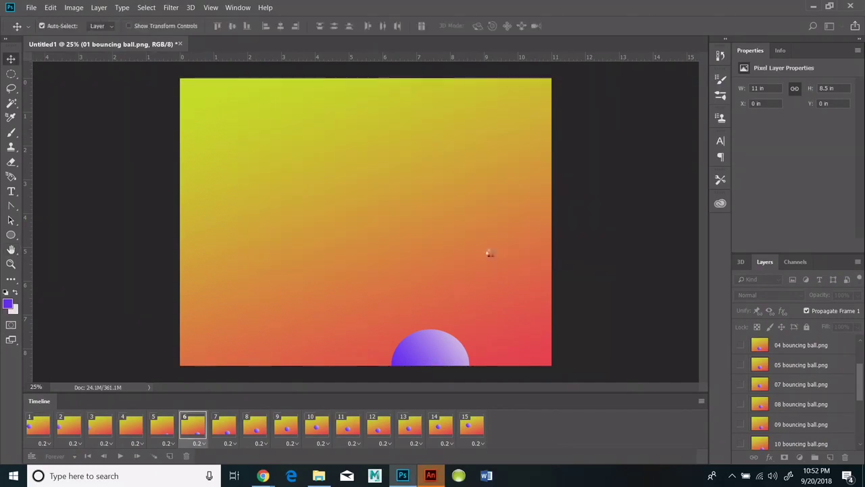
# Export the 4-inch-wide animation with Save for Web as a looping GIF, replacing the existing bouncing-ball.html and bouncing-ball.gif.
pyautogui.click(31, 7)
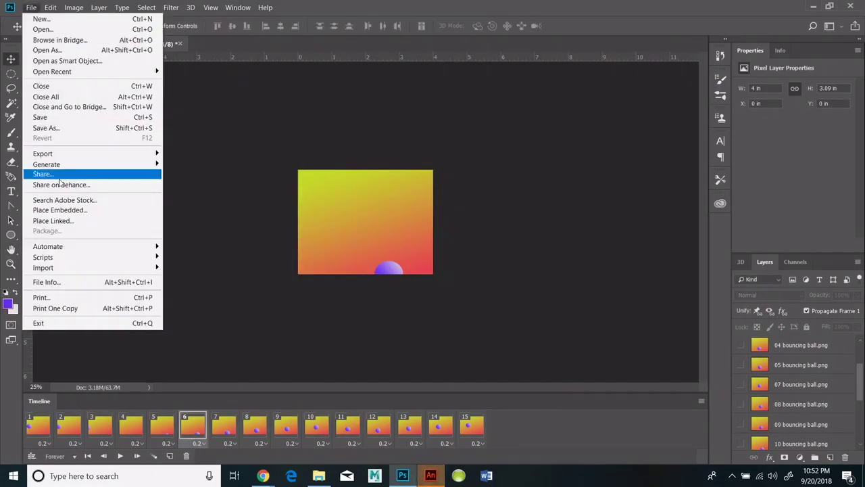
pyautogui.moveTo(94, 153)
pyautogui.click(233, 195)
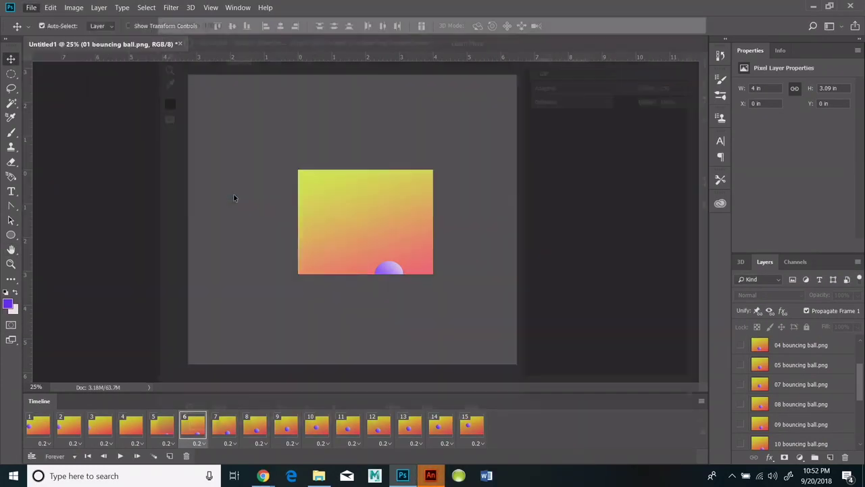
pyautogui.click(521, 435)
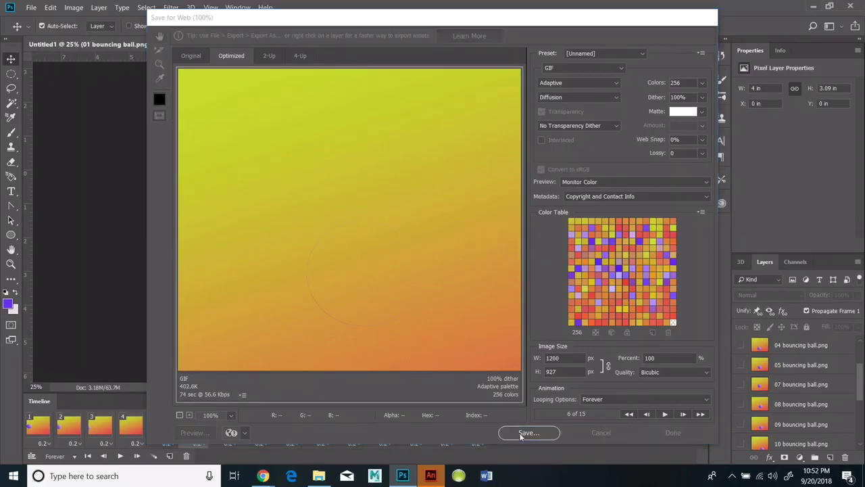
pyautogui.click(237, 90)
pyautogui.click(445, 230)
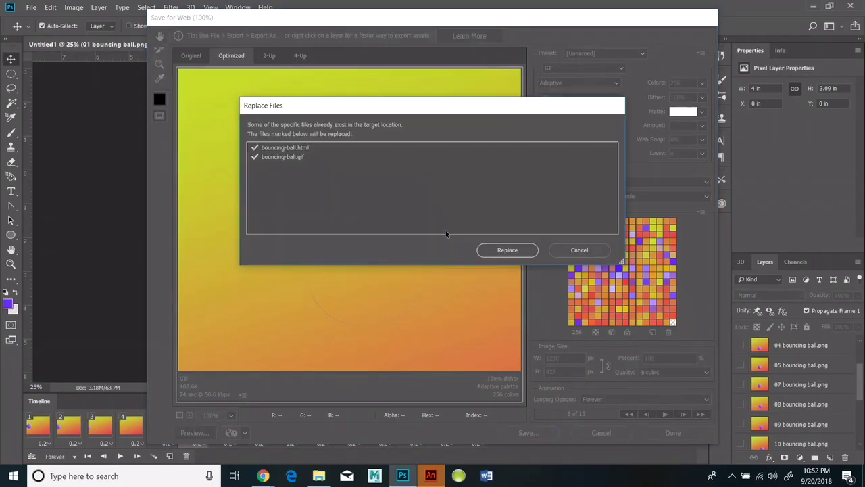
pyautogui.click(511, 250)
# Switch to File Explorer and open the bouncing-ball HTML file in Chrome to check the animation's size.
pyautogui.click(315, 478)
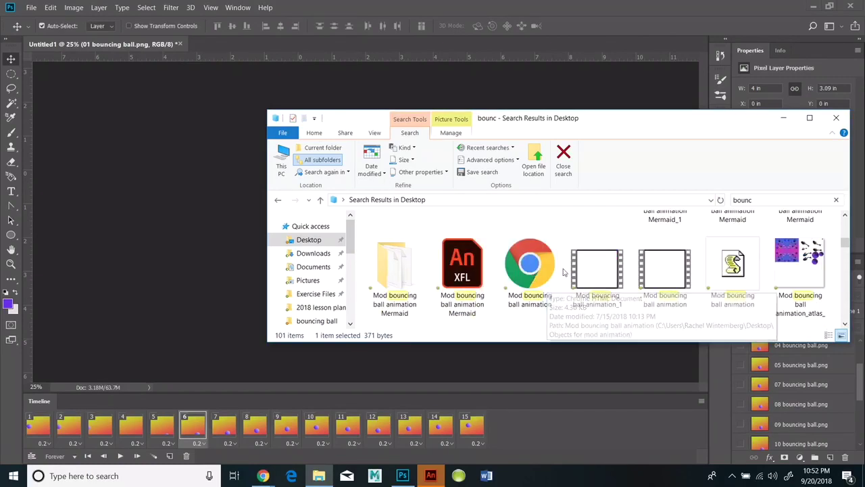
pyautogui.doubleClick(388, 239)
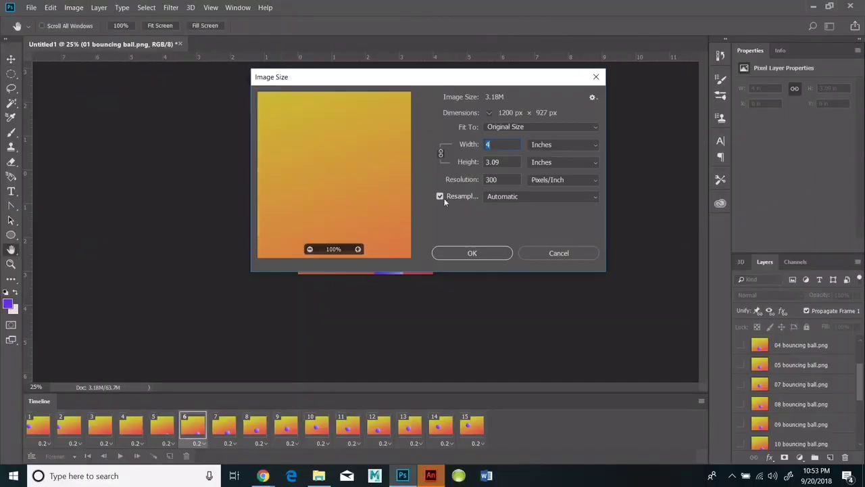
# Resize the image to a width of 2 inches and save the document as Untitled1.psd.
pyautogui.write('2')
pyautogui.click(490, 253)
pyautogui.click(31, 7)
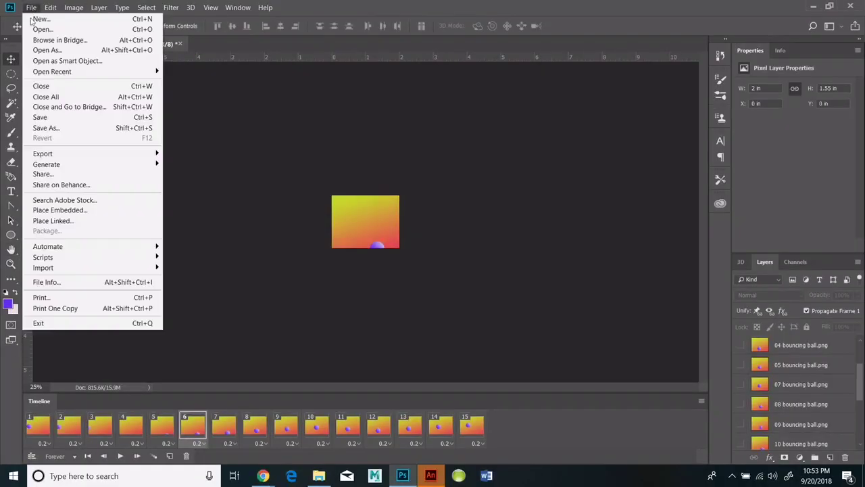
pyautogui.click(56, 117)
pyautogui.click(323, 331)
pyautogui.click(553, 132)
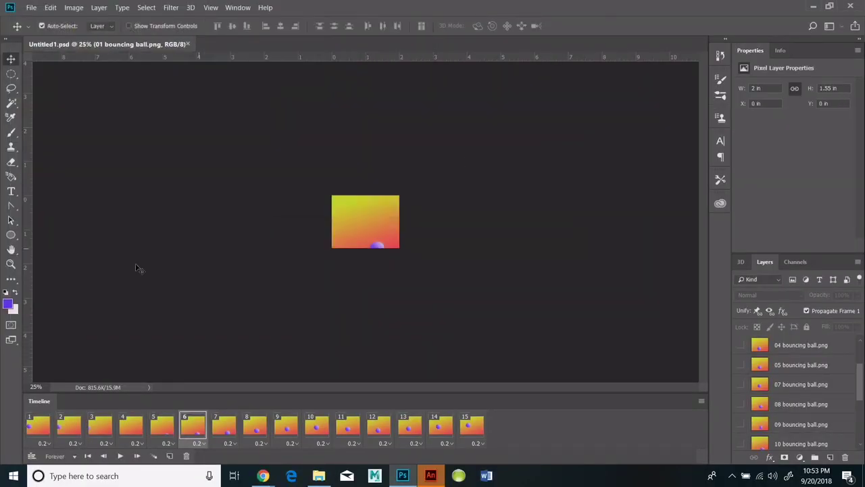
# Export the 2-inch-wide animation with Save for Web as a 256-color GIF looping forever, replacing bouncing-ball.html and bouncing-ball.gif.
pyautogui.click(31, 7)
pyautogui.moveTo(71, 154)
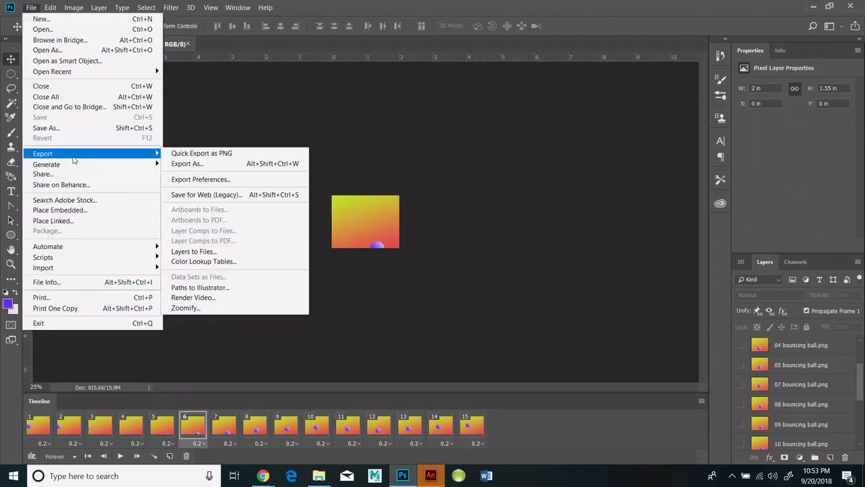
pyautogui.click(223, 195)
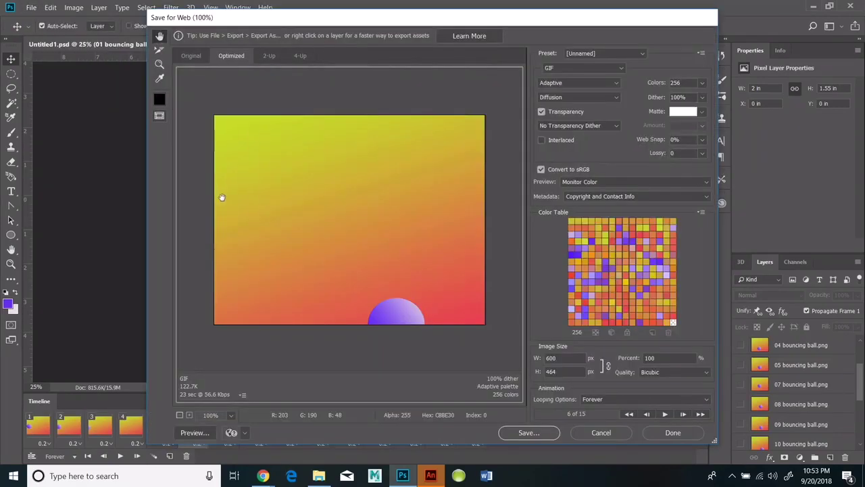
pyautogui.click(528, 432)
pyautogui.click(258, 90)
pyautogui.click(458, 231)
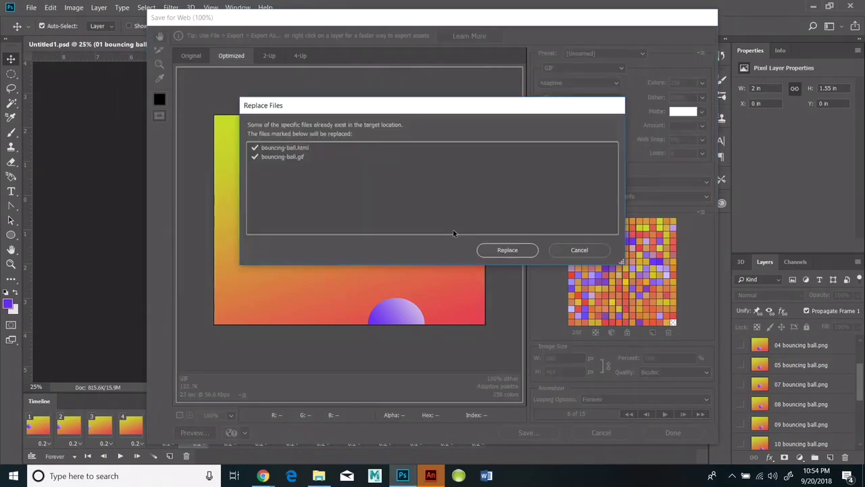
pyautogui.click(505, 250)
# Switch to File Explorer and view the smaller bouncing-ball HTML animation in Chrome.
pyautogui.click(319, 475)
pyautogui.doubleClick(390, 249)
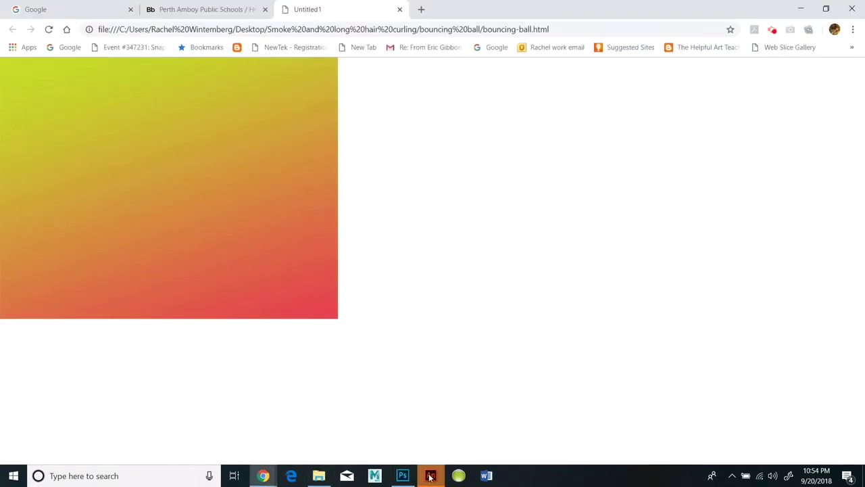
pyautogui.click(402, 475)
pyautogui.click(30, 8)
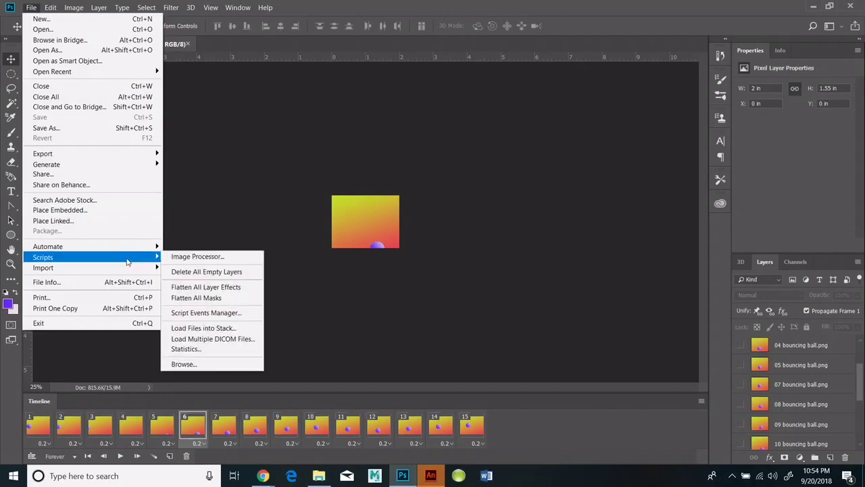
pyautogui.moveTo(95, 168)
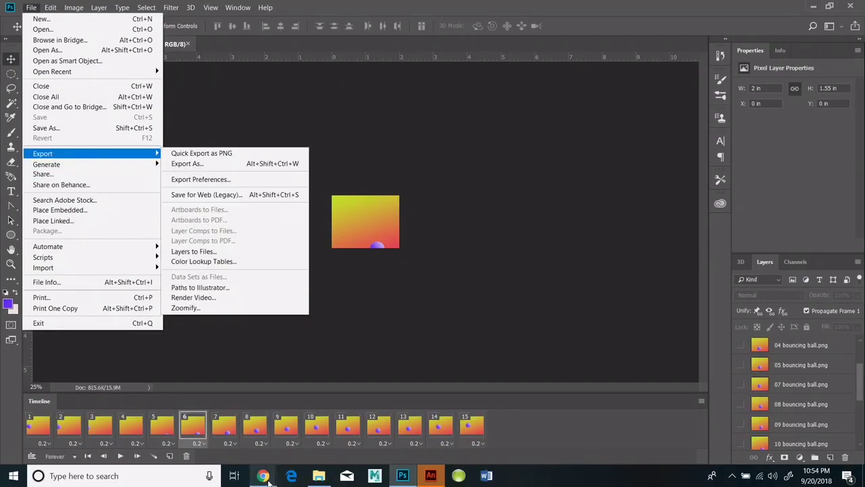
# Switch to File Explorer and search the Desktop folder for items modified today.
pyautogui.click(318, 479)
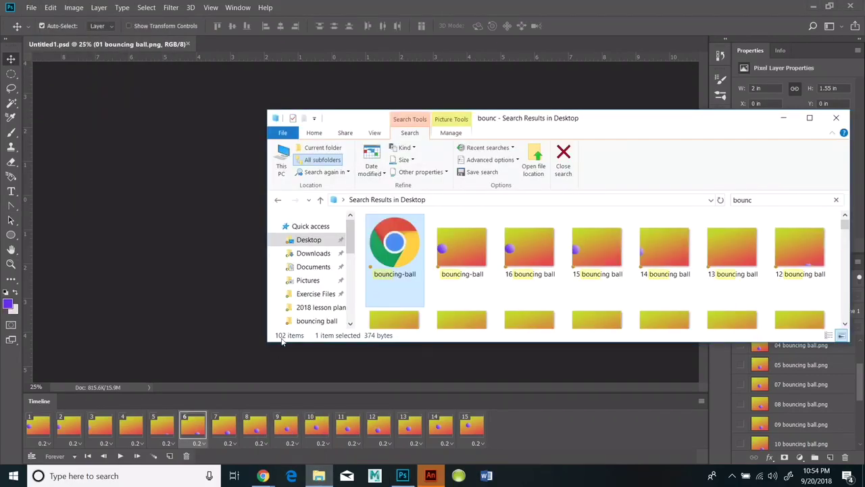
pyautogui.click(327, 240)
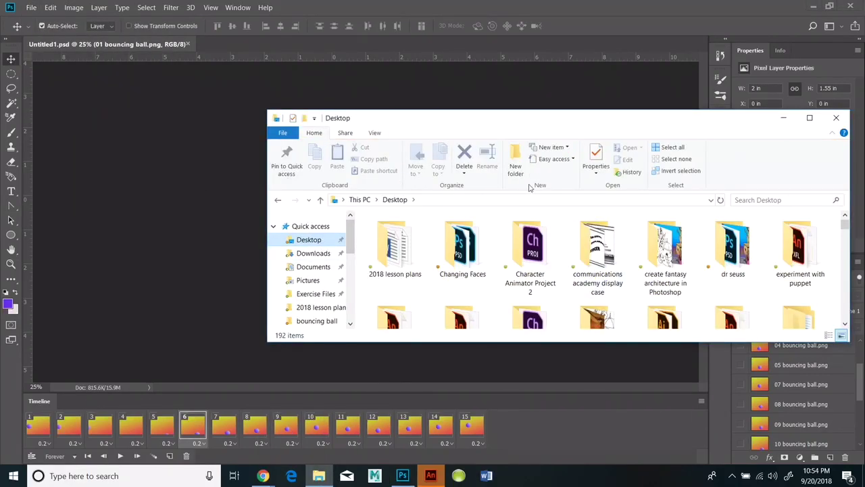
pyautogui.click(777, 200)
pyautogui.click(372, 169)
pyautogui.click(382, 192)
pyautogui.scroll(-2, 608, 243)
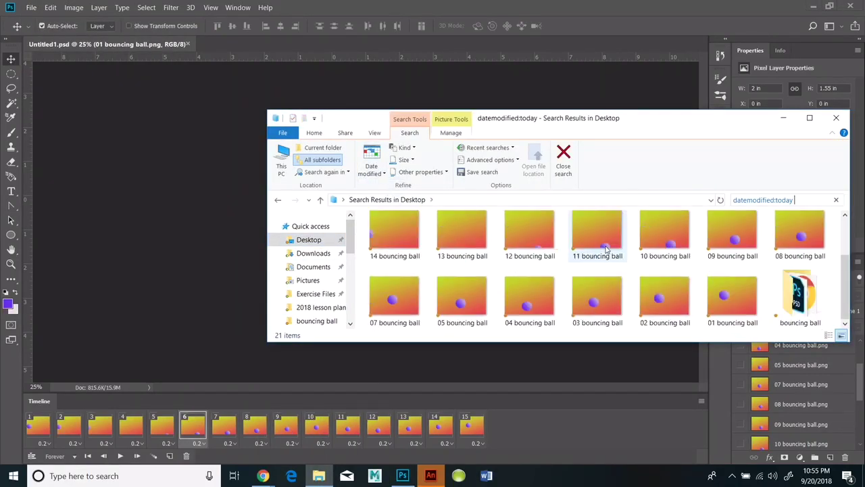
# Open the bouncing ball folder from the search results and maximize the File Explorer window.
pyautogui.doubleClick(794, 299)
pyautogui.scroll(-2, 688, 263)
pyautogui.click(810, 119)
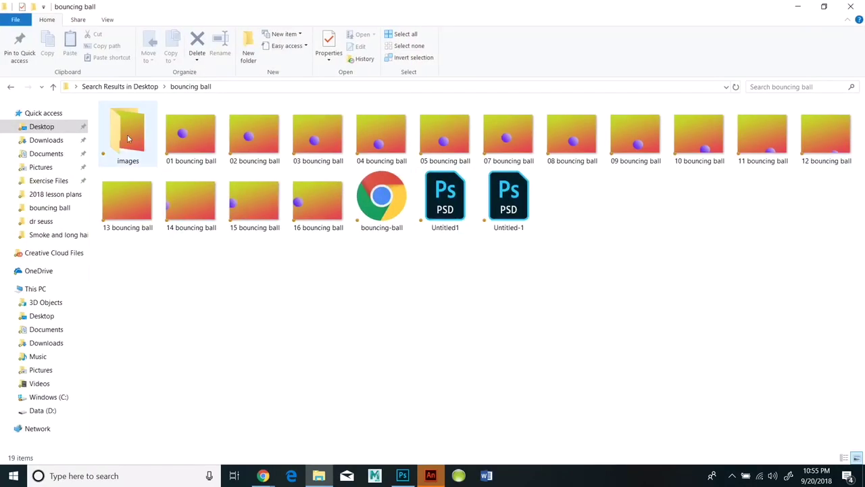